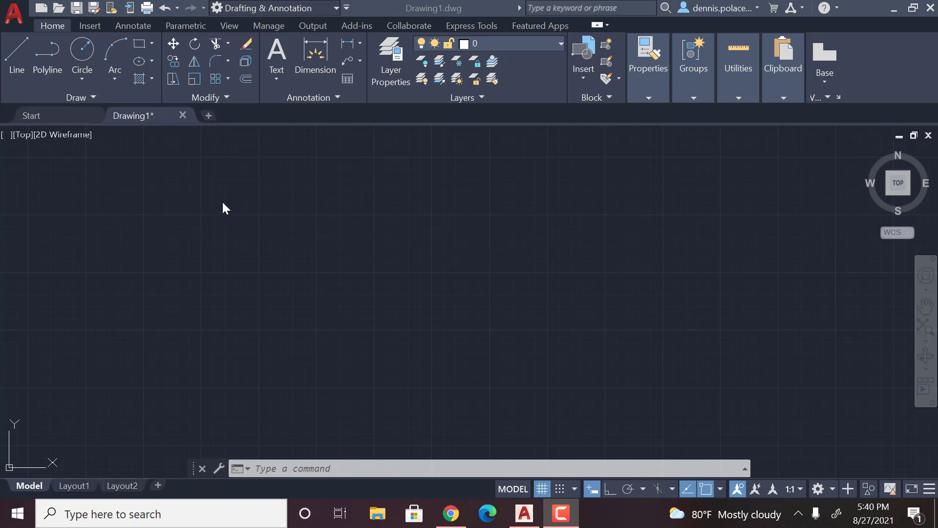
# Step: Draw an 8' by 3.5" rectangle from a picked corner as the bottom chord, then zoom in
pyautogui.click(144, 46)
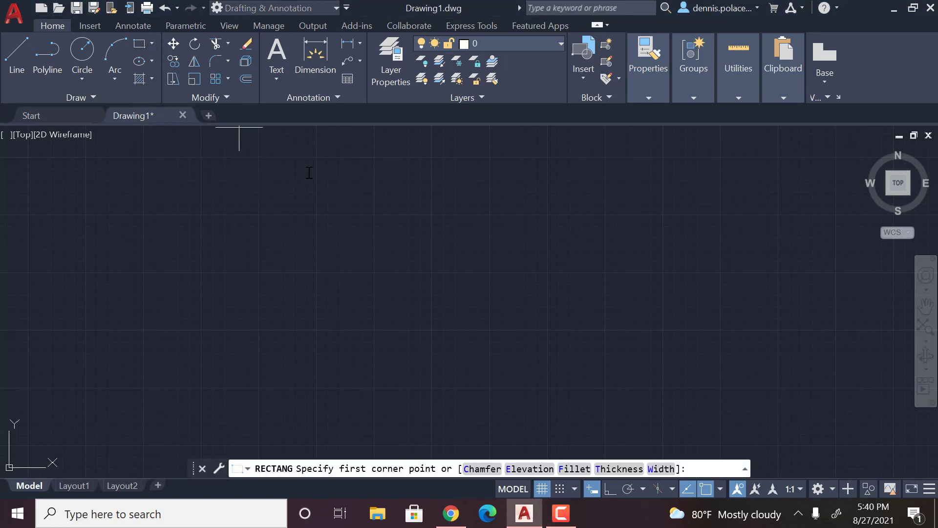
pyautogui.click(293, 194)
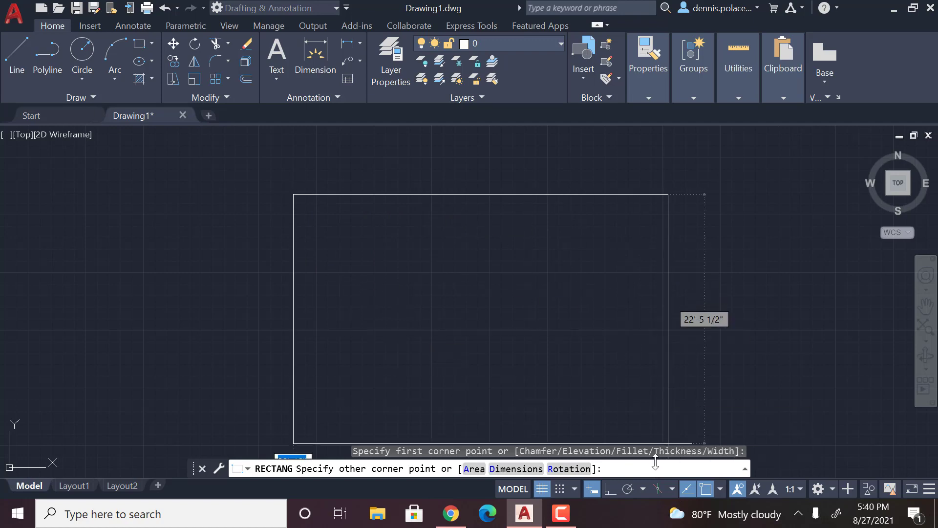
pyautogui.write("@8',")
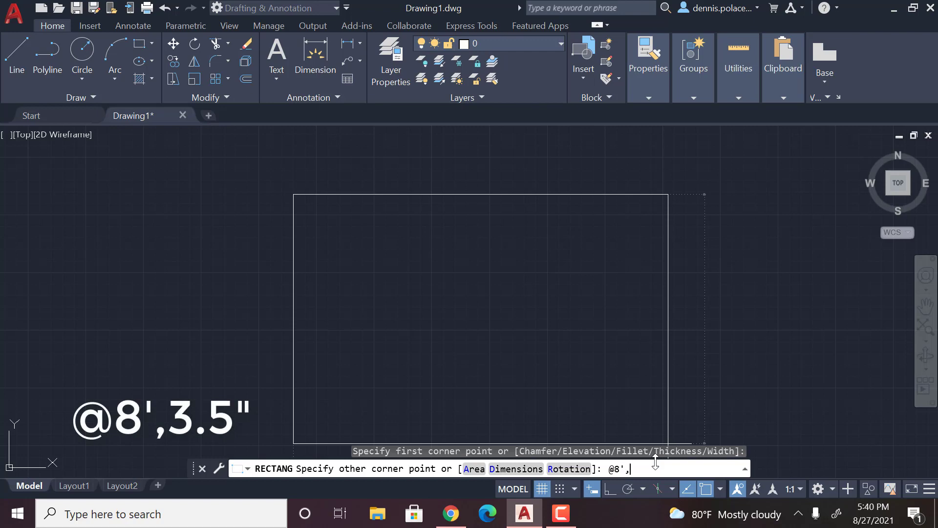
pyautogui.write('"')
pyautogui.press('Return')
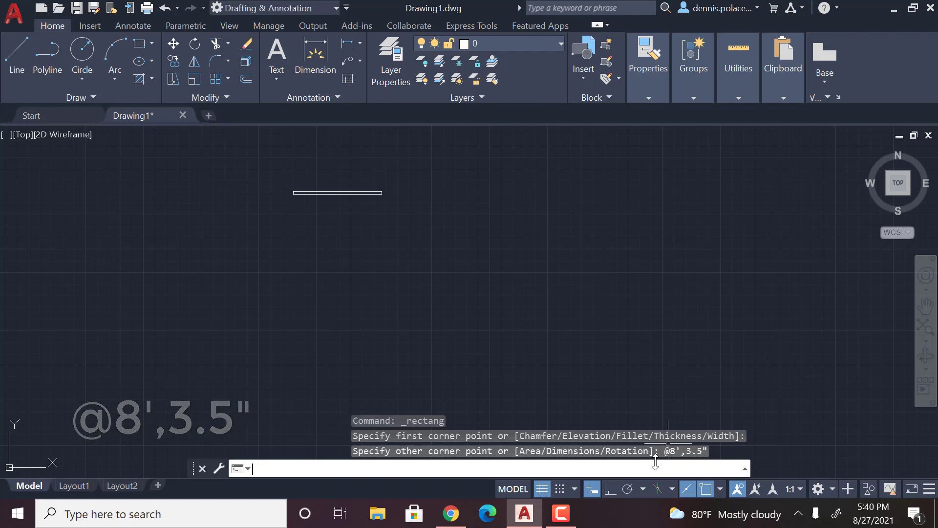
pyautogui.scroll(2, 320, 164)
pyautogui.scroll(2, 278, 184)
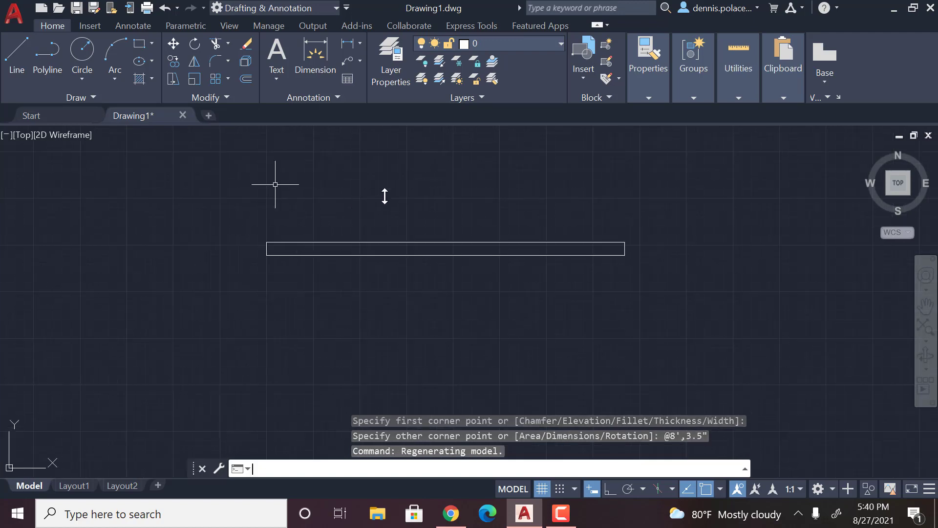
pyautogui.scroll(1, 291, 174)
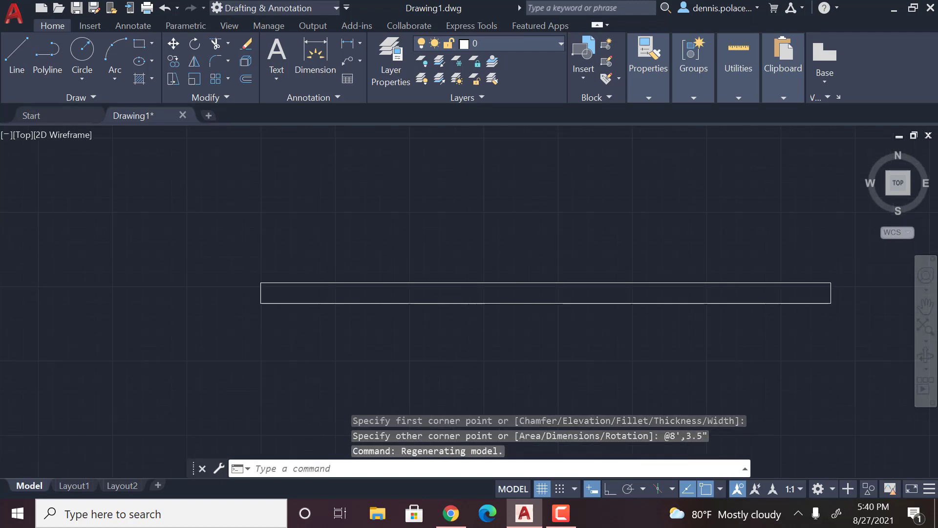
pyautogui.scroll(-2, 528, 371)
pyautogui.scroll(1, 624, 356)
pyautogui.scroll(1, 692, 331)
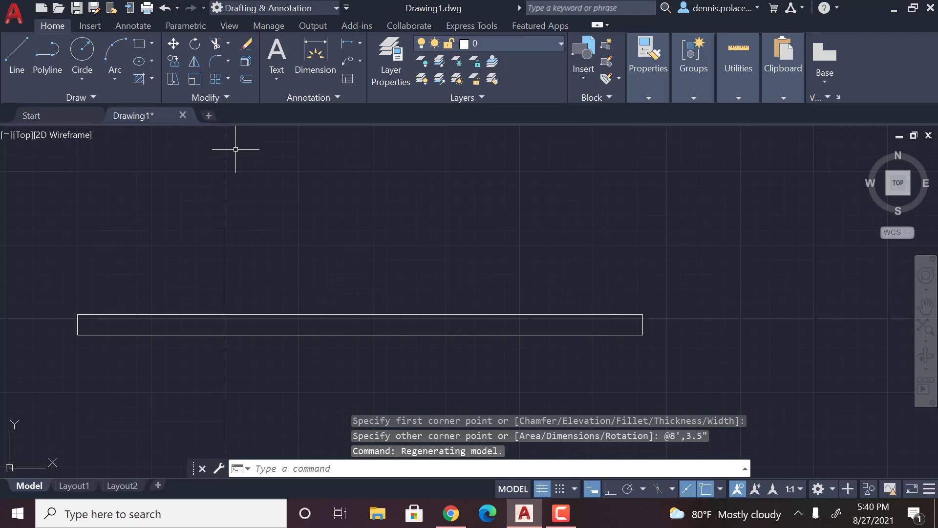
# Step: Draw a 3' by 3.5" rectangle above the chord for the king post
pyautogui.click(137, 45)
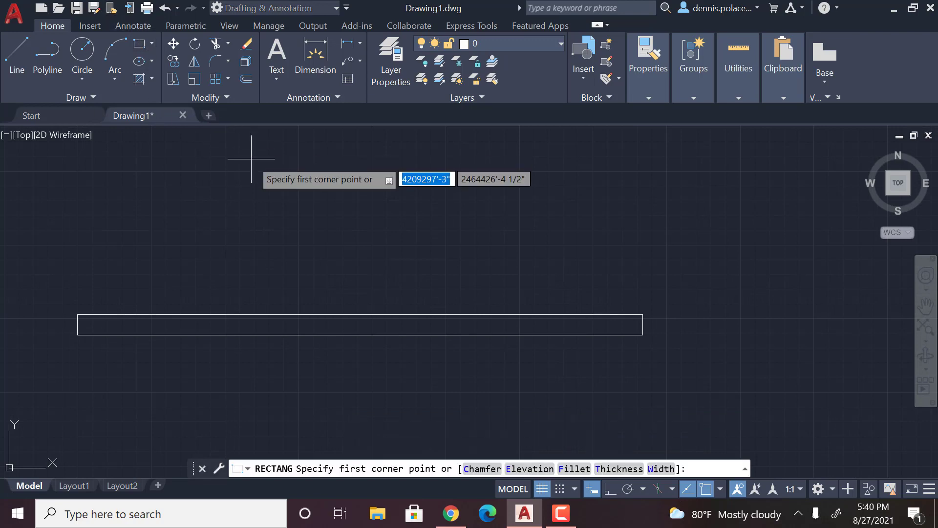
pyautogui.click(299, 191)
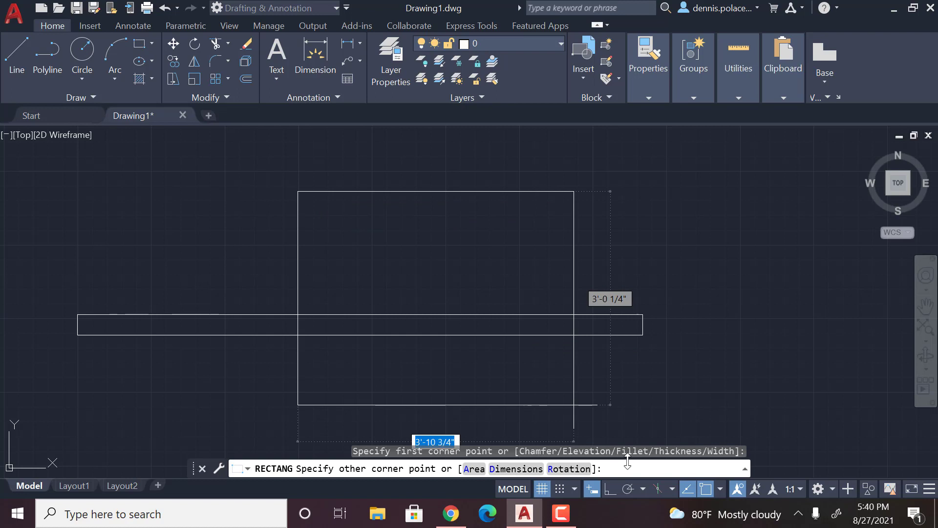
pyautogui.write('@')
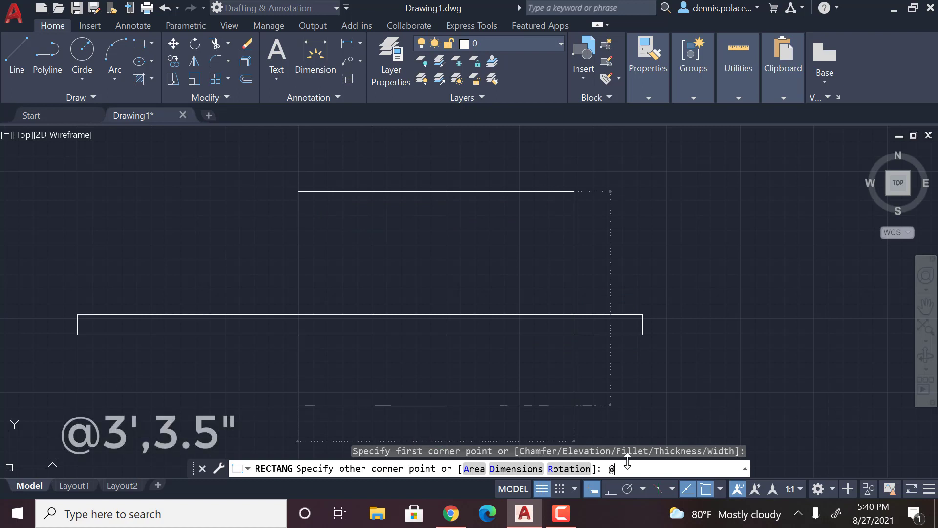
pyautogui.write('3\',3.5"')
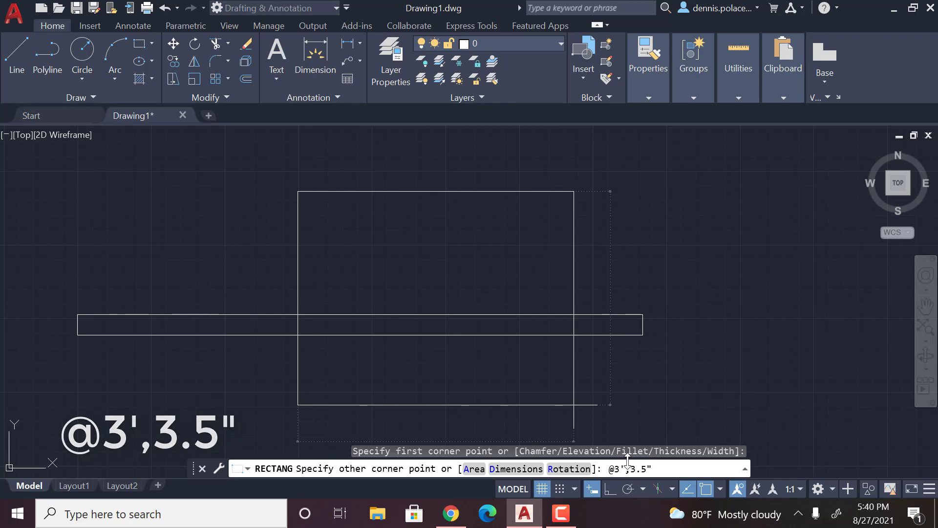
pyautogui.press('Return')
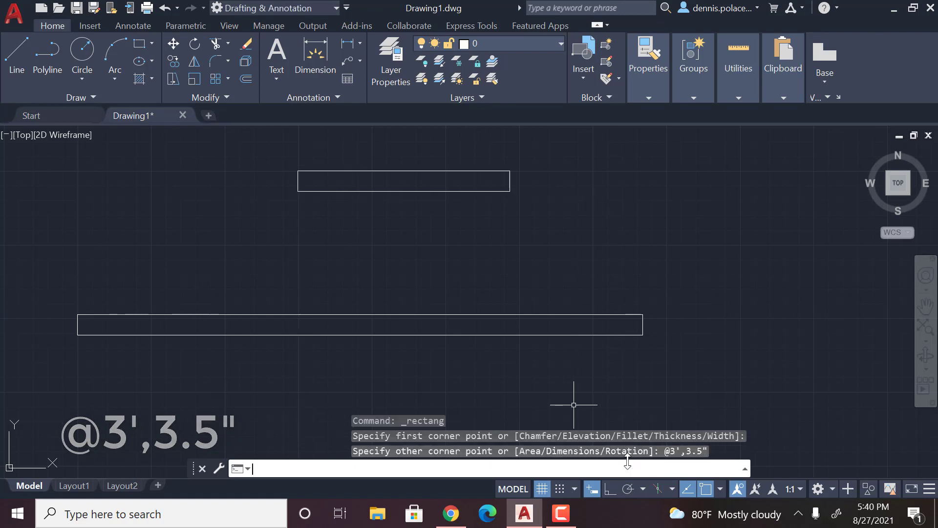
# Step: Rotate the new rectangle about its lower-left corner, undoing a wrong first attempt
pyautogui.click(195, 44)
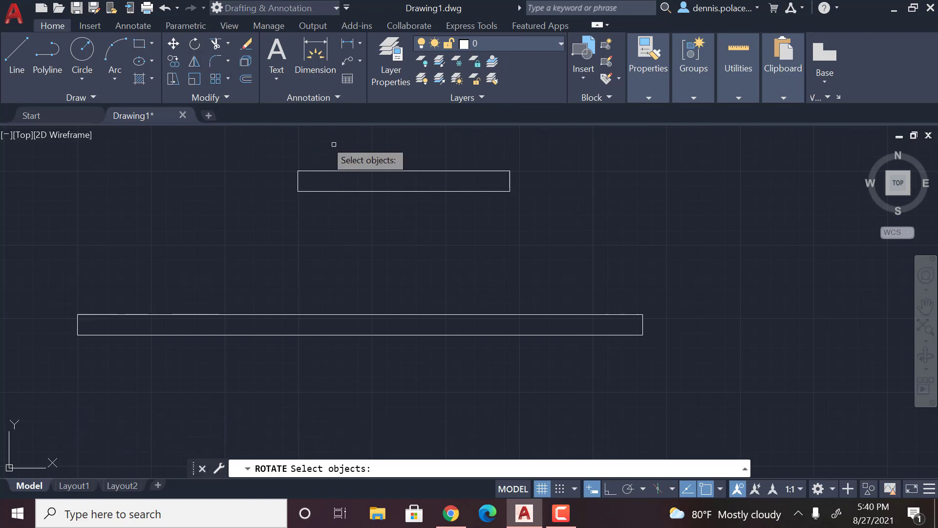
pyautogui.click(426, 190)
pyautogui.press('Return')
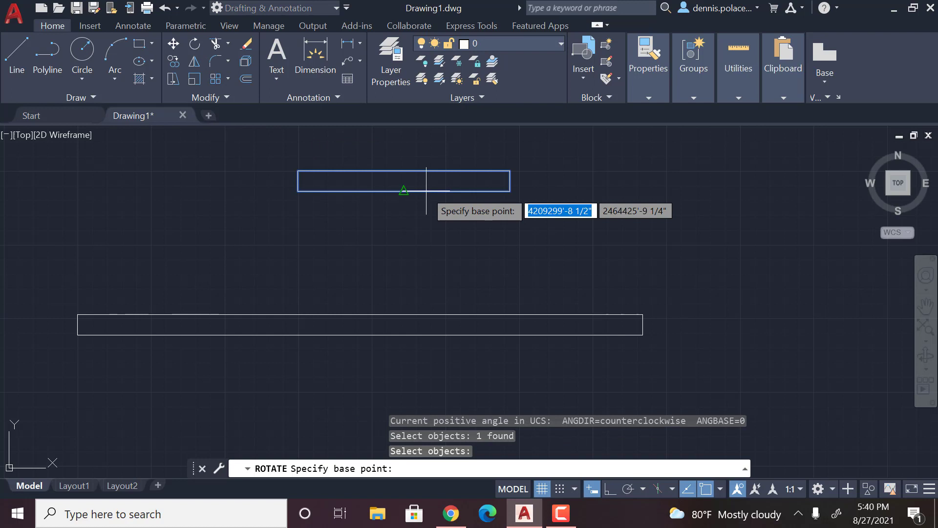
pyautogui.click(298, 191)
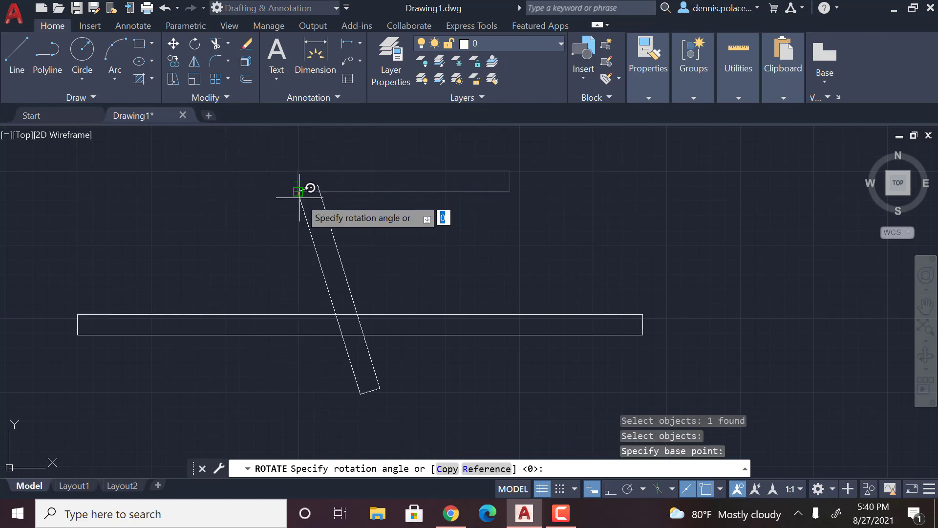
pyautogui.click(298, 224)
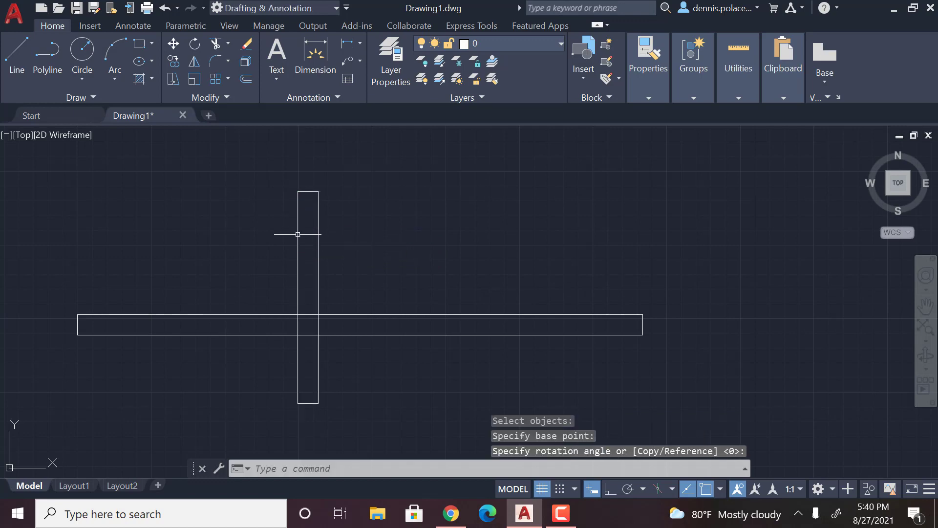
pyautogui.hotkey('ctrl', 'z')
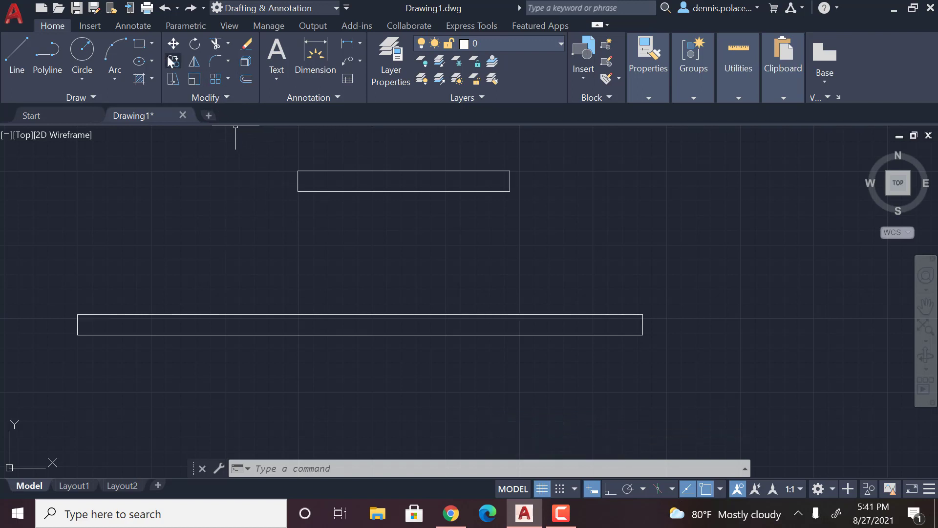
pyautogui.click(199, 49)
pyautogui.click(332, 192)
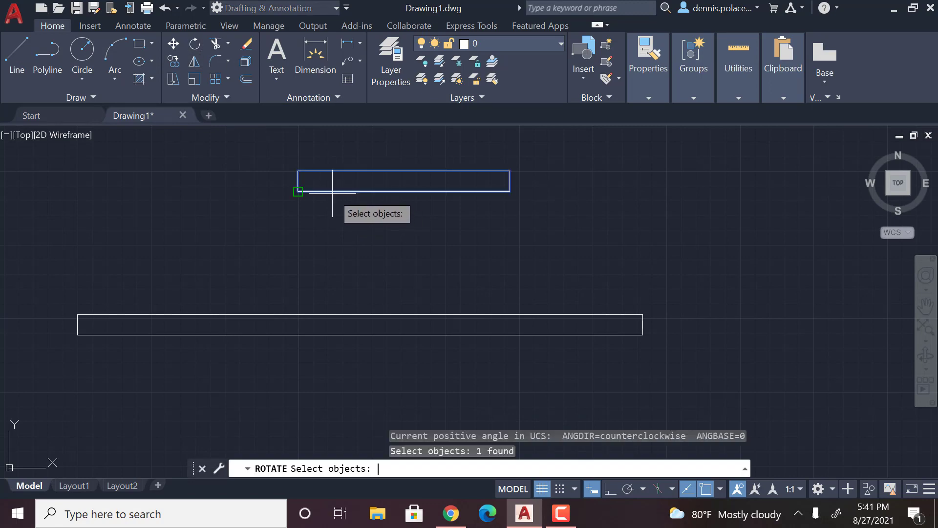
pyautogui.press('Return')
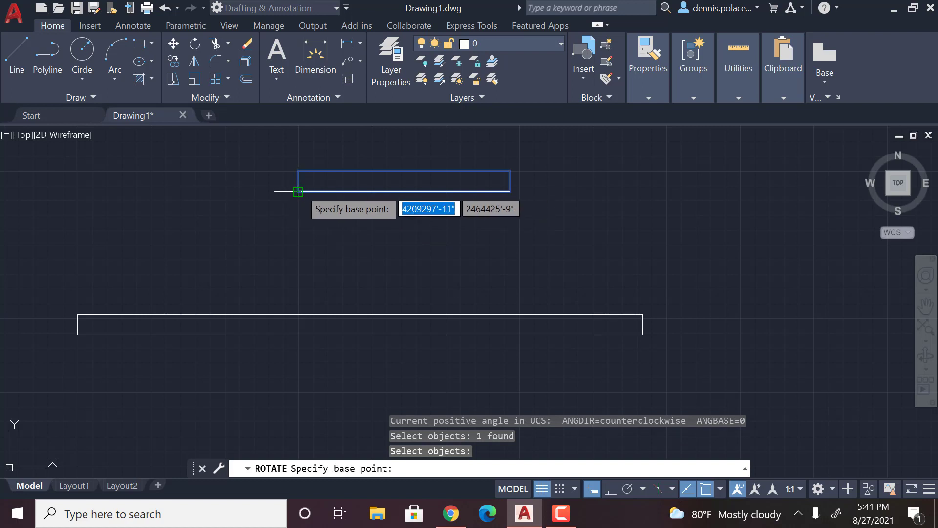
pyautogui.click(298, 191)
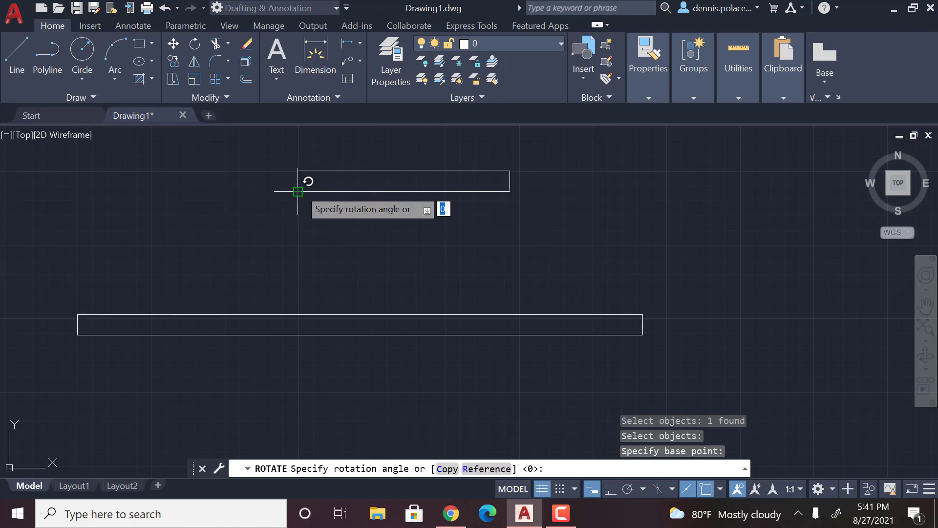
# Step: Stand the post upright at 90° and move it onto the middle of the chord
pyautogui.click(297, 151)
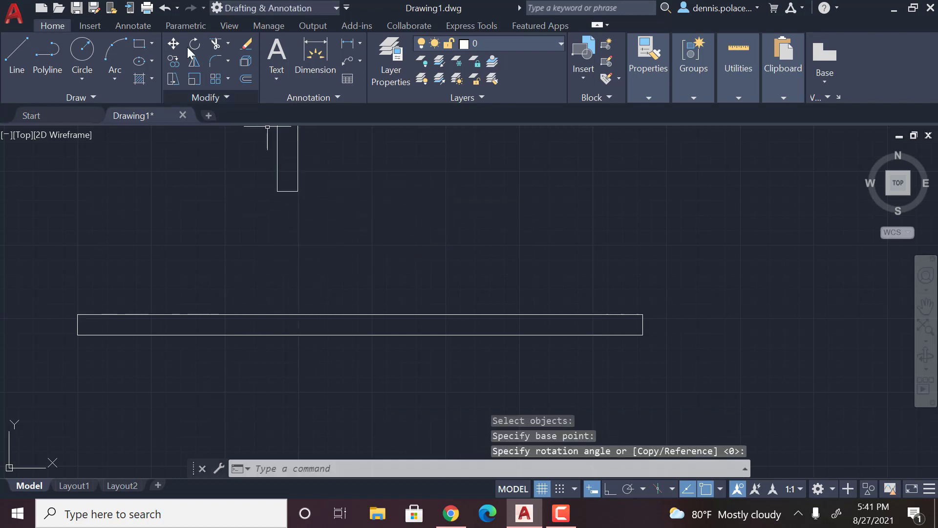
pyautogui.click(174, 44)
pyautogui.click(299, 151)
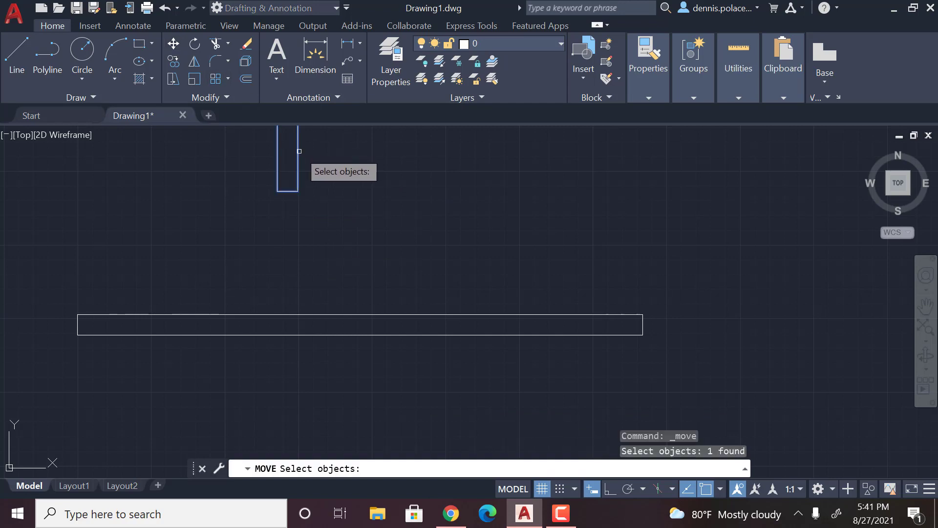
pyautogui.press('Return')
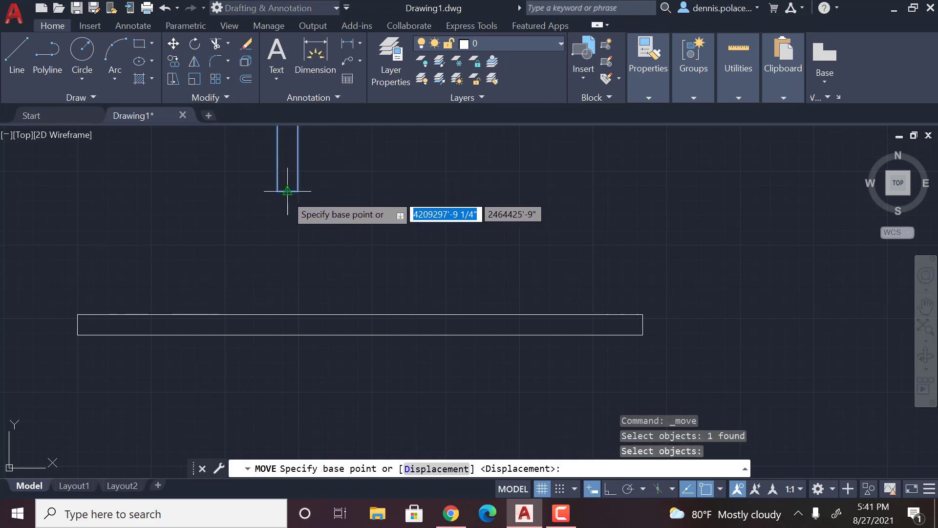
pyautogui.click(287, 191)
pyautogui.click(360, 317)
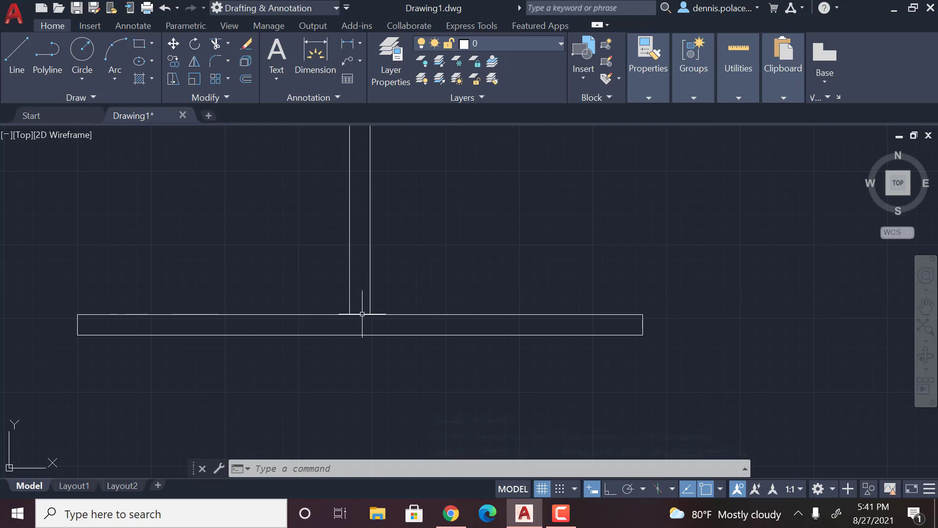
# Step: Trim the chord's top edge between the post's two sides
pyautogui.click(213, 45)
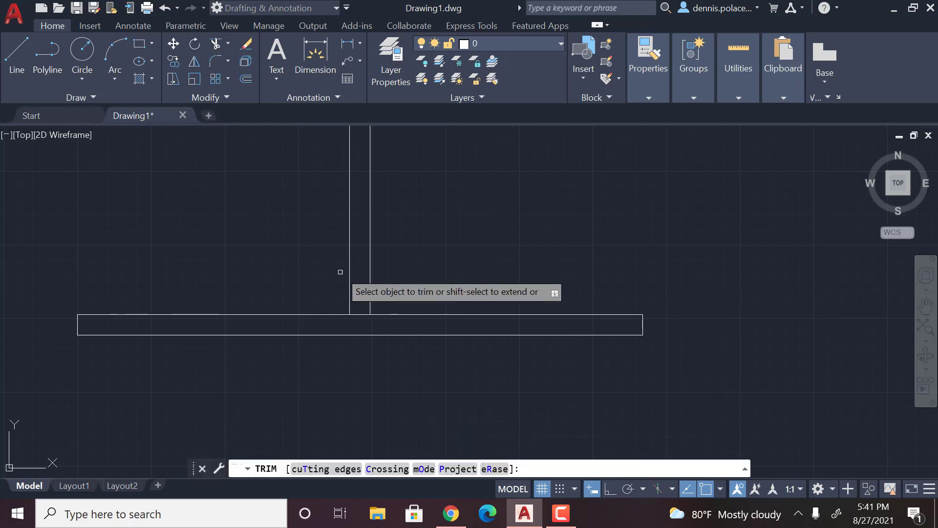
pyautogui.click(361, 314)
pyautogui.click(361, 314)
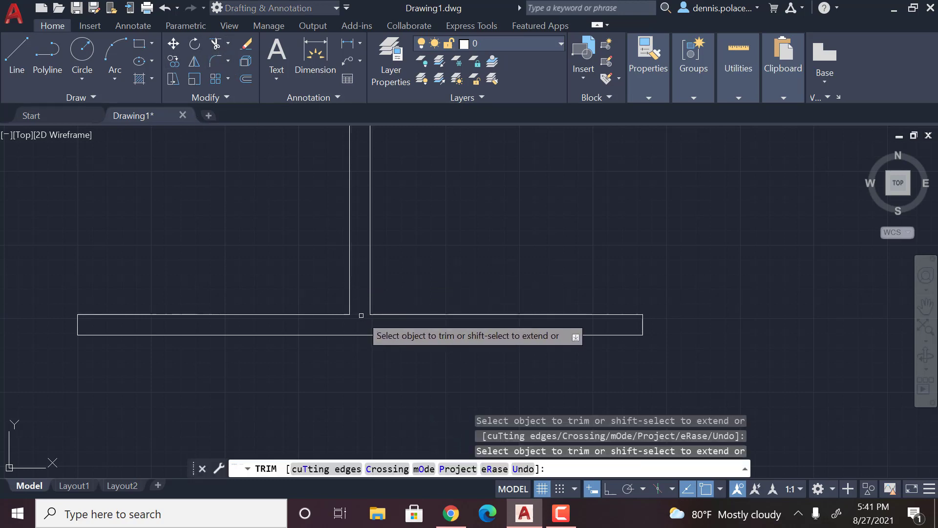
pyautogui.scroll(-2, 425, 286)
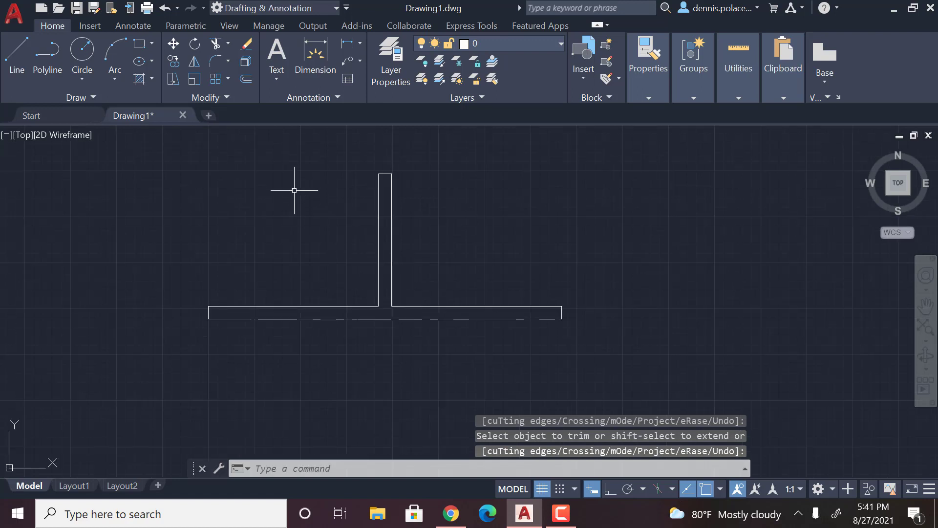
pyautogui.scroll(2, 281, 169)
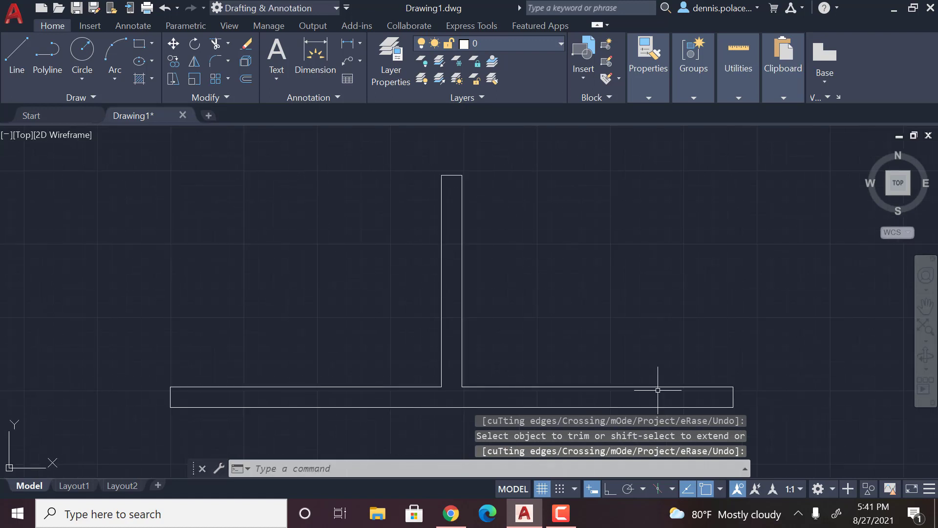
# Step: Draw the rafter from the post's top corner to the chord's left corner, continuing 1' below
pyautogui.click(24, 66)
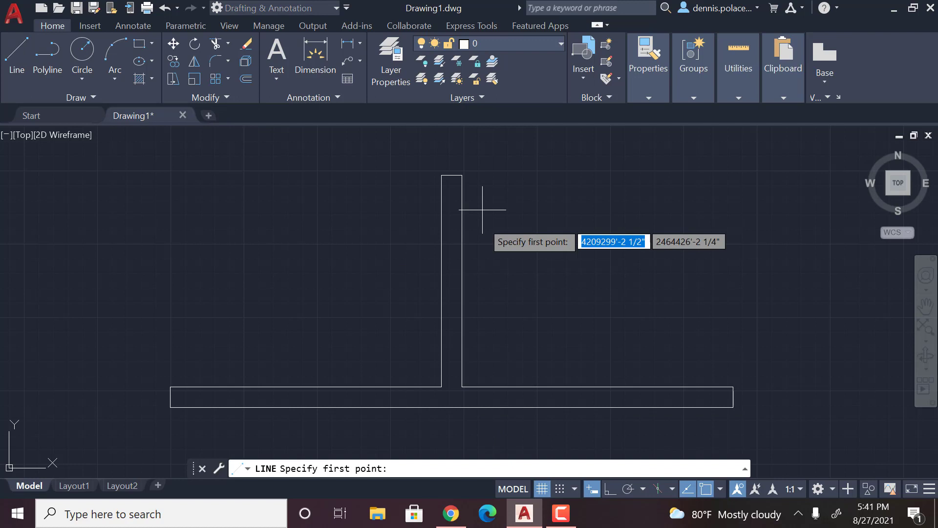
pyautogui.click(441, 174)
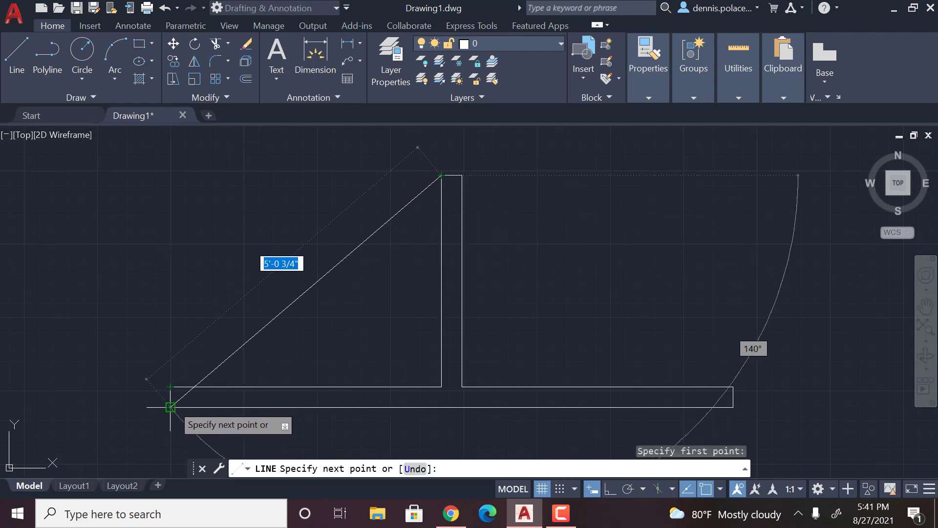
pyautogui.click(171, 406)
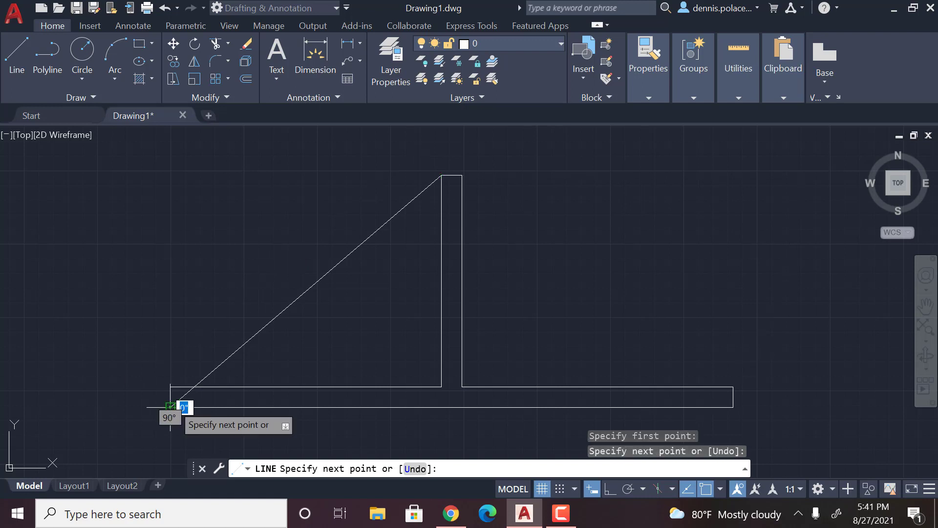
pyautogui.write("1'")
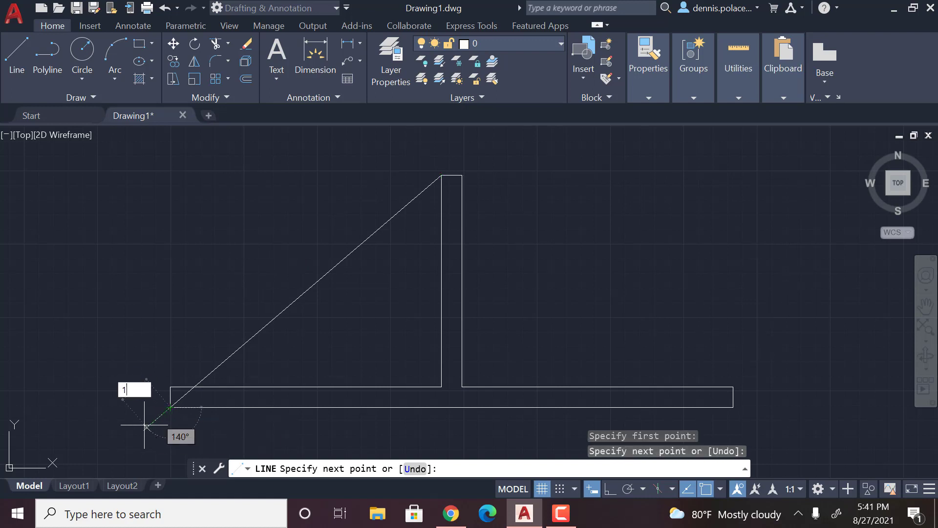
pyautogui.press('Return')
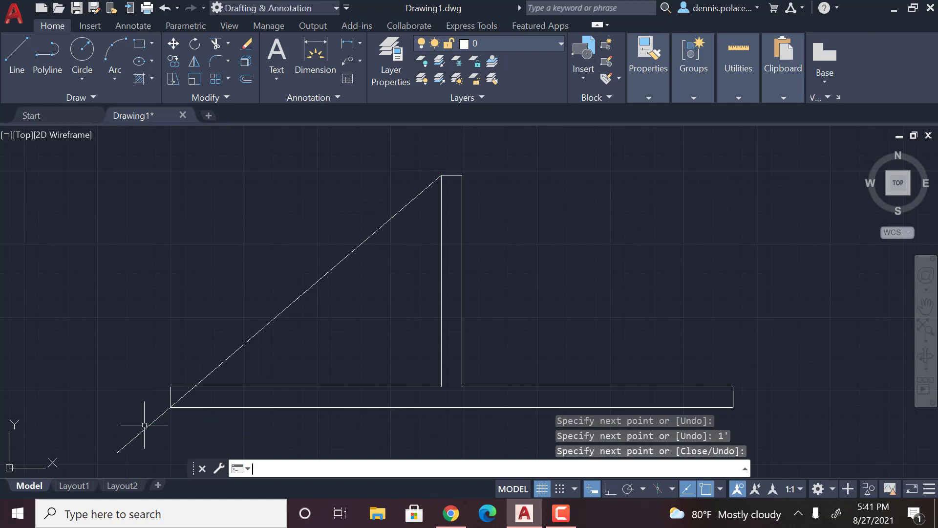
pyautogui.press('Return')
# Step: Extend the rafter 1' beyond the top of the king post
pyautogui.click(17, 54)
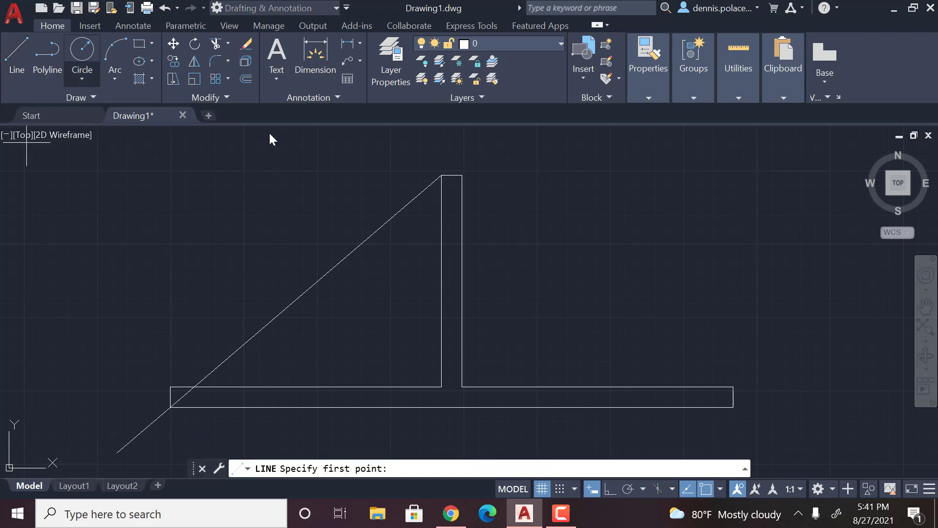
pyautogui.click(441, 175)
pyautogui.write("1'")
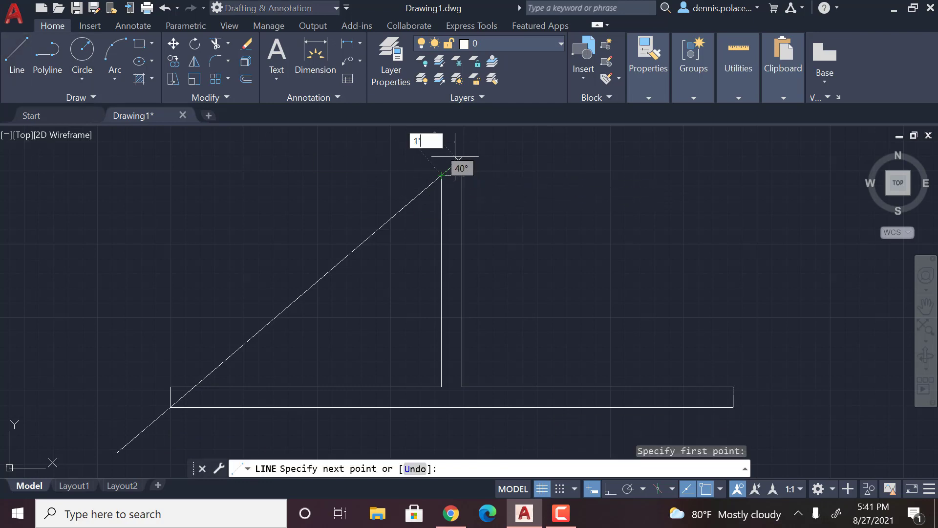
pyautogui.press('Return')
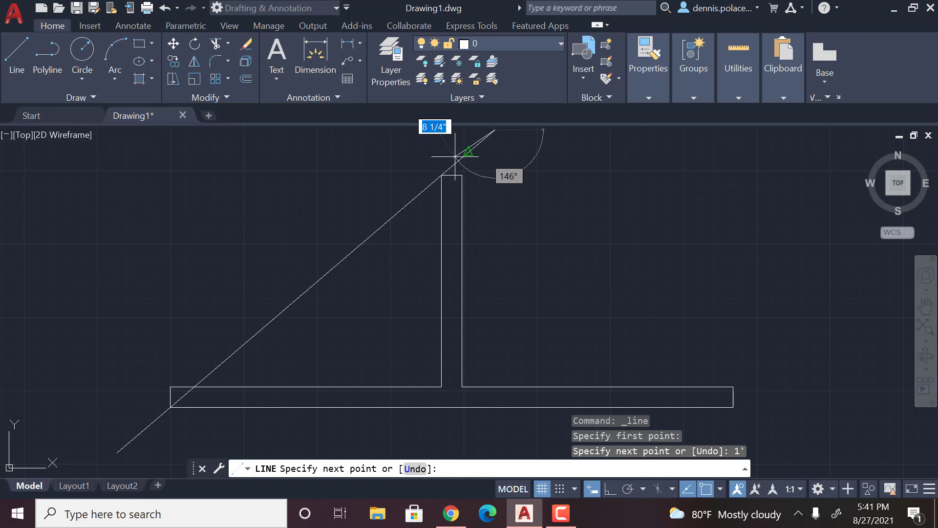
pyautogui.press('Return')
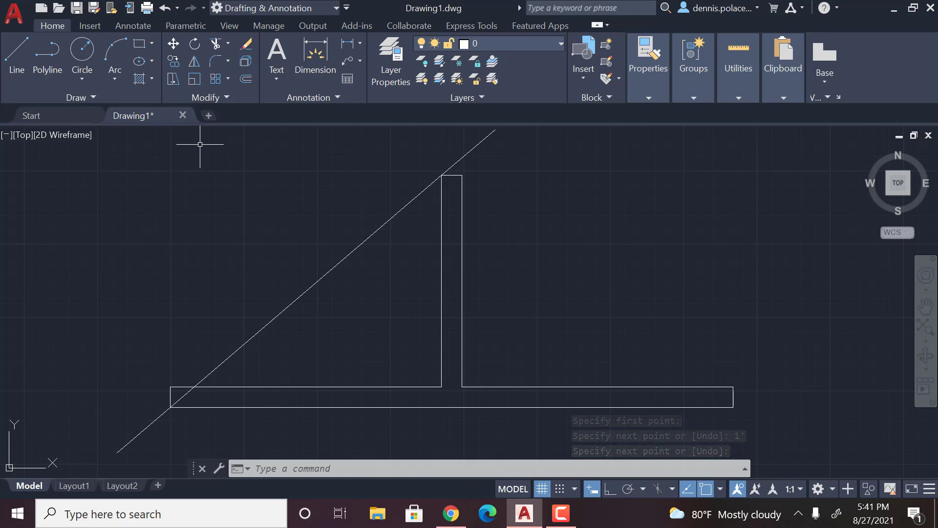
# Step: Set the OFFSET distance to 1.75" after cancelling a first attempt
pyautogui.click(246, 80)
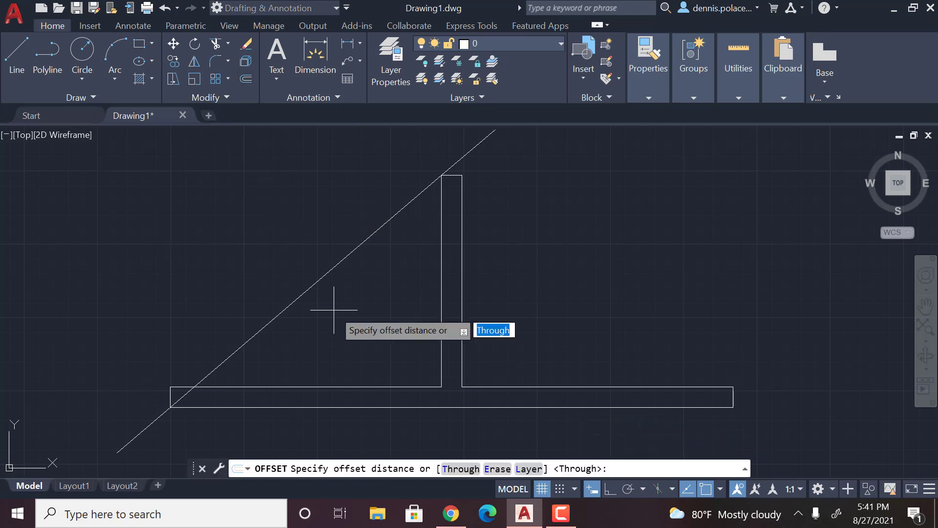
pyautogui.click(307, 290)
pyautogui.click(273, 260)
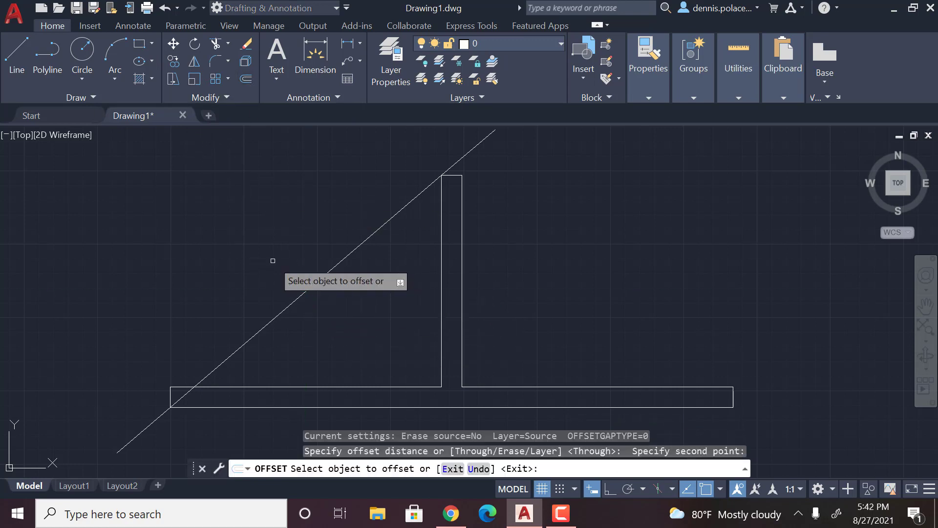
pyautogui.click(327, 273)
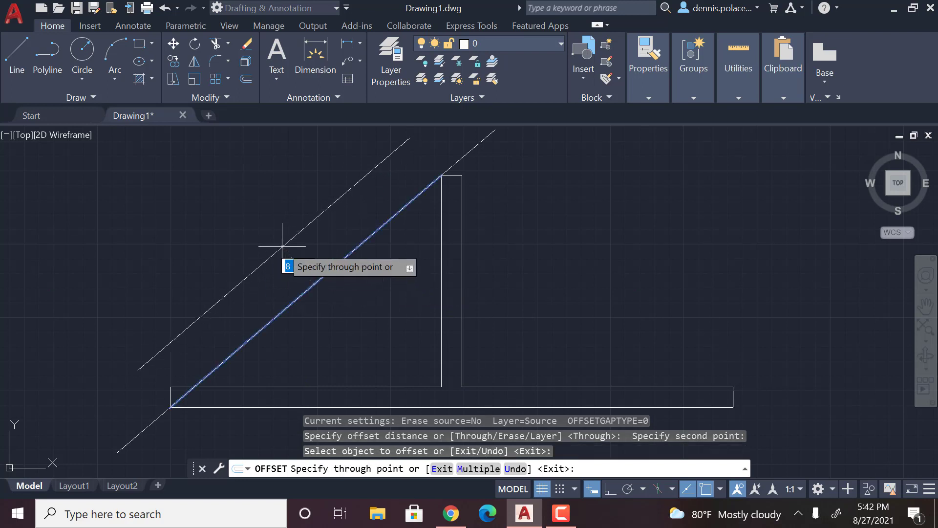
pyautogui.press('Escape')
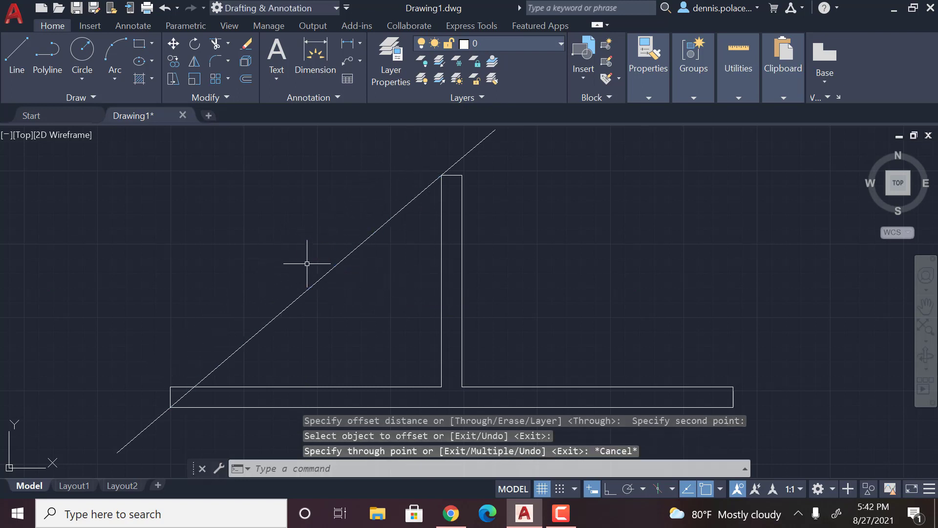
pyautogui.click(245, 79)
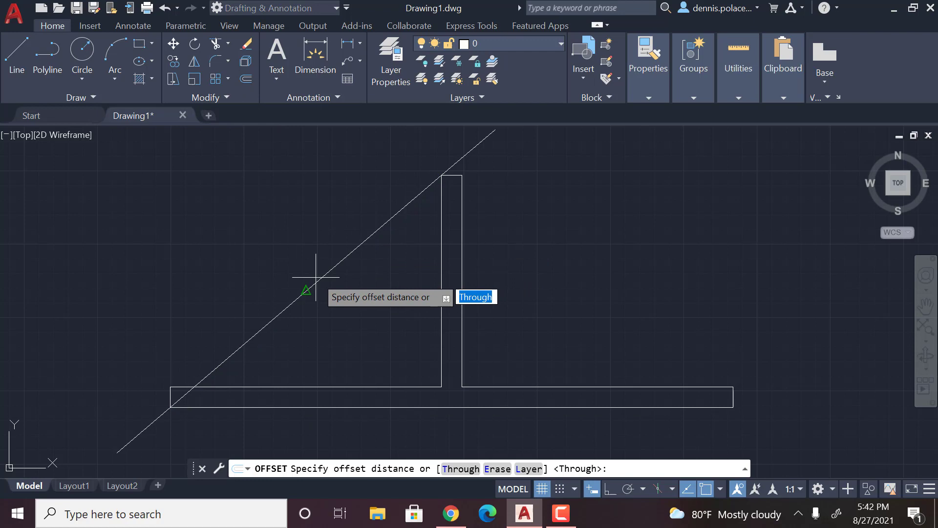
pyautogui.click(306, 290)
pyautogui.write('1.75"')
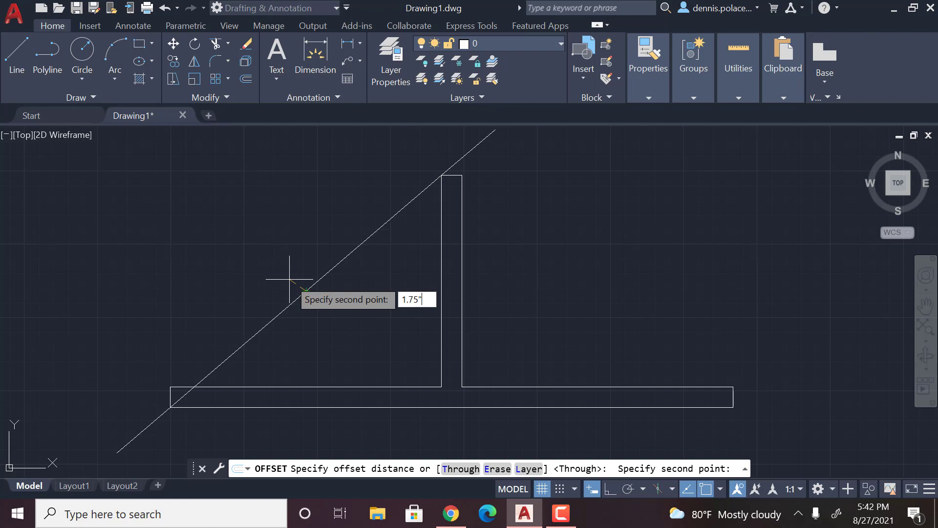
pyautogui.press('Return')
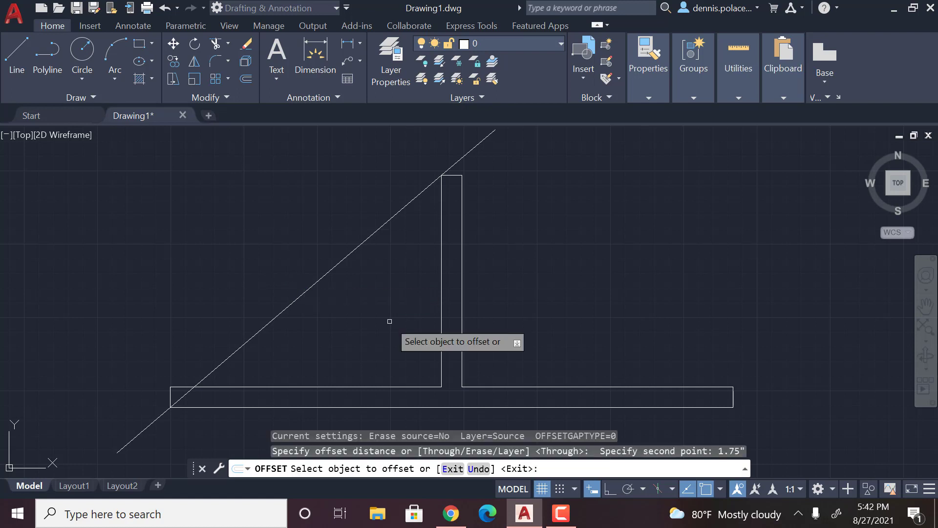
# Step: Offset the long rafter line and both 1' extensions 1.75" to each side
pyautogui.click(321, 273)
pyautogui.click(293, 264)
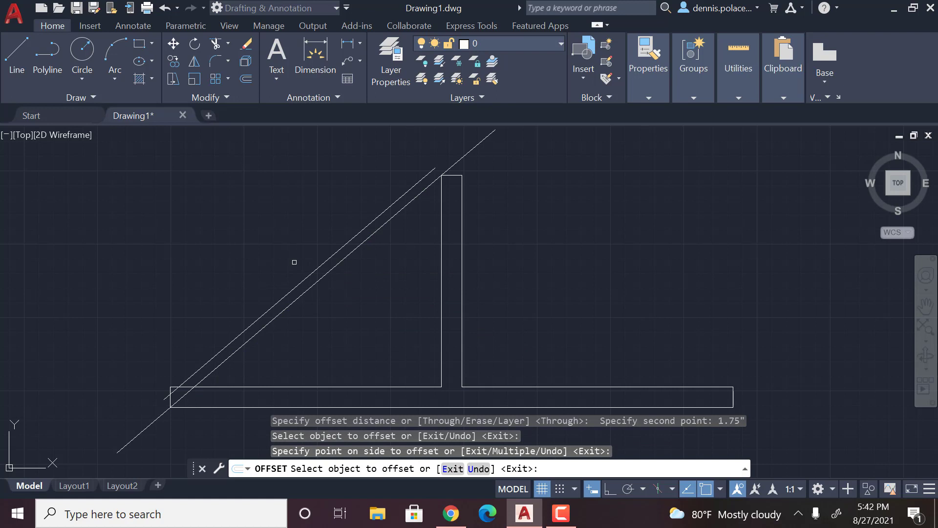
pyautogui.click(320, 279)
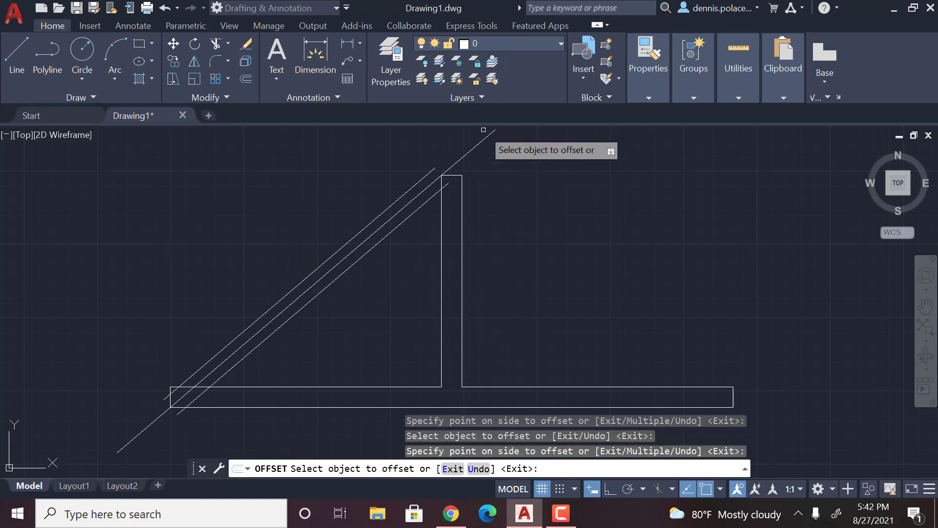
pyautogui.click(474, 148)
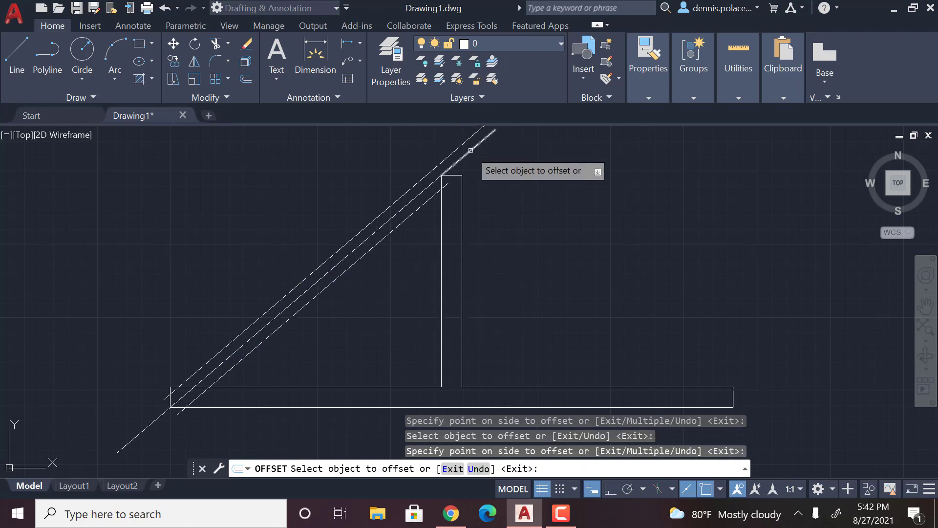
pyautogui.click(476, 151)
pyautogui.click(367, 261)
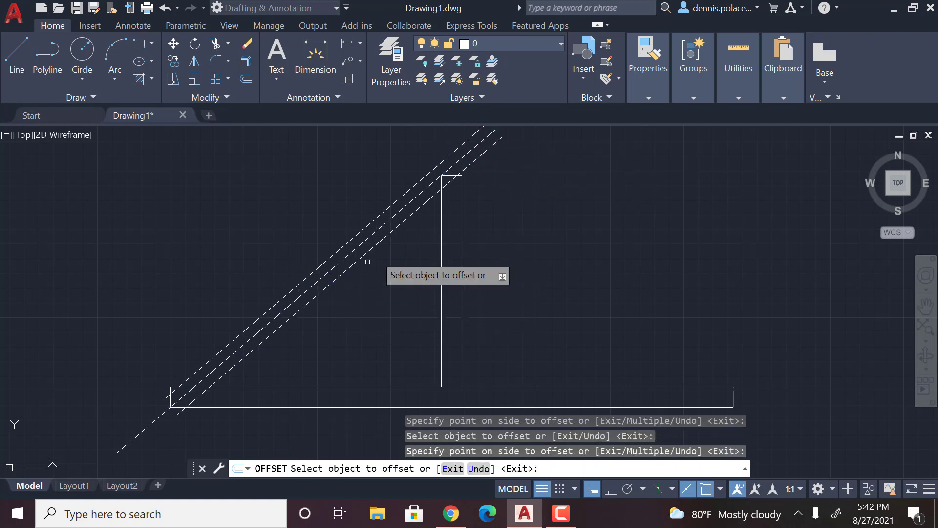
pyautogui.click(147, 428)
pyautogui.click(137, 413)
pyautogui.click(156, 419)
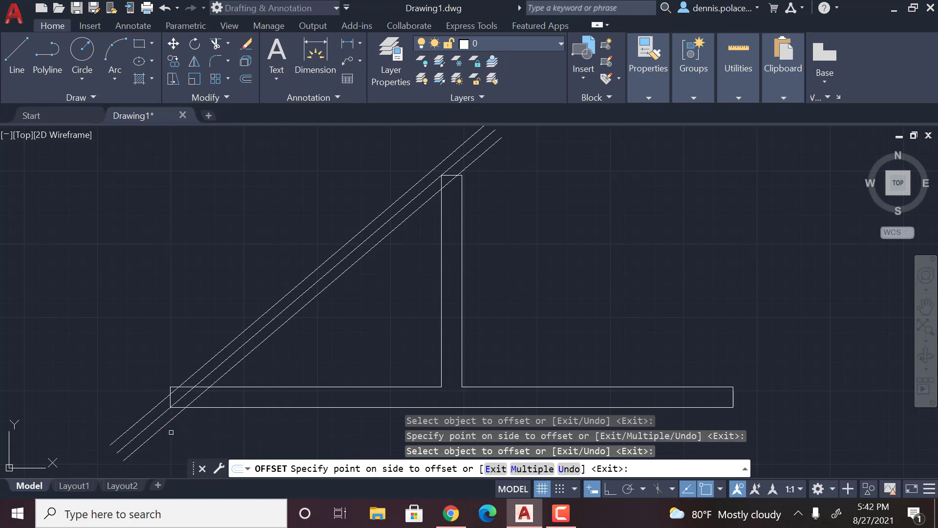
pyautogui.press('Return')
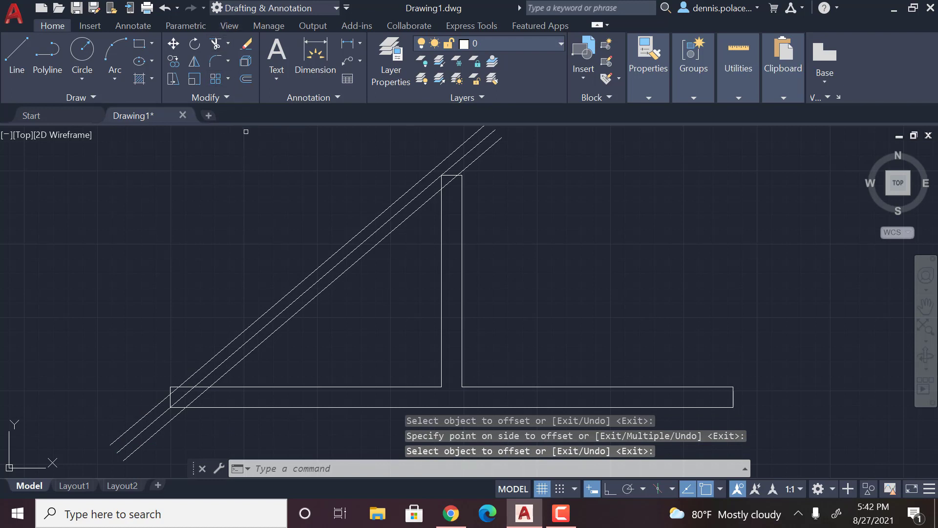
# Step: Trim the chord's left and top edges where the rafter lines cross them
pyautogui.click(216, 44)
pyautogui.scroll(3, 230, 293)
pyautogui.scroll(3, 200, 337)
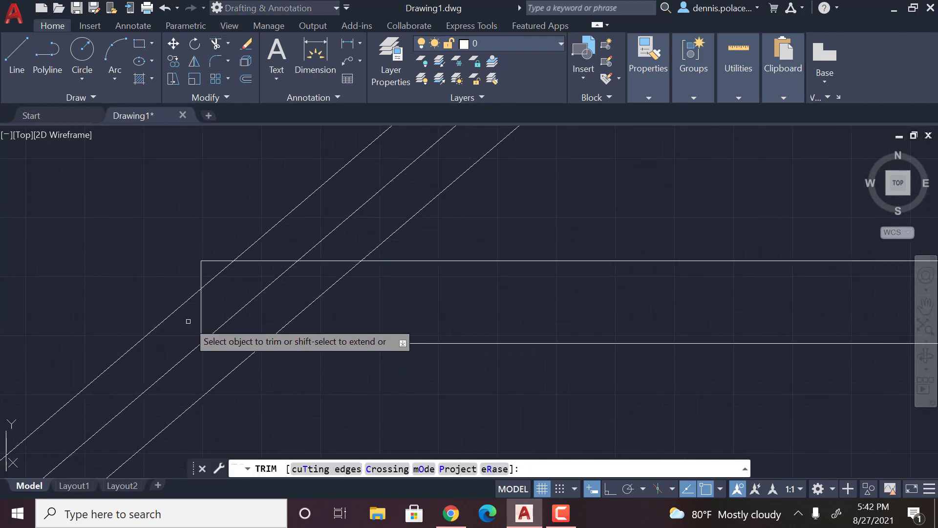
pyautogui.click(202, 314)
pyautogui.click(254, 262)
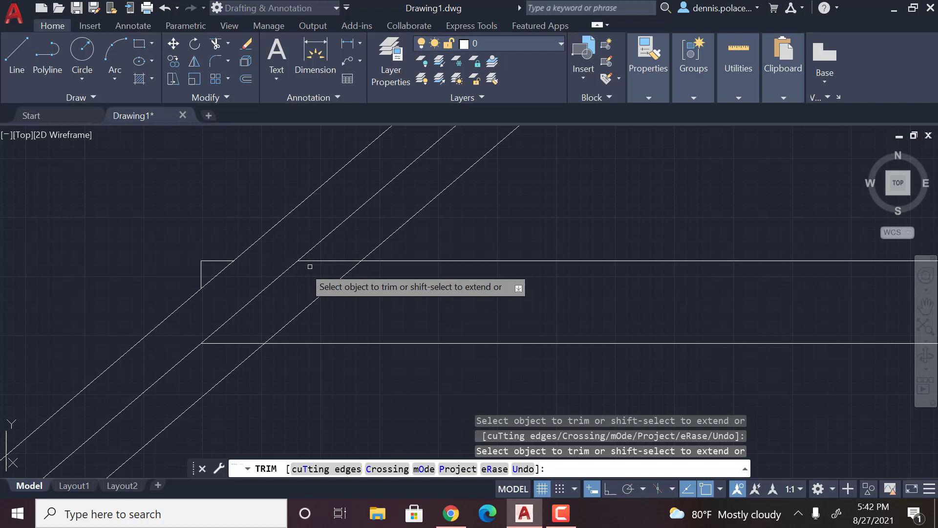
pyautogui.click(310, 266)
pyautogui.click(324, 256)
pyautogui.press('Return')
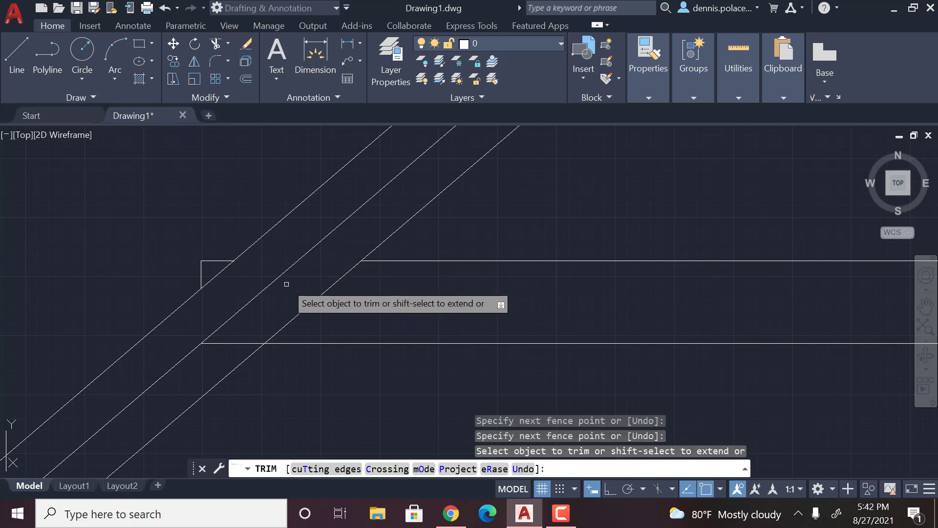
# Step: Remove the leftover bottom-edge and corner pieces and the middle rafter line
pyautogui.click(236, 343)
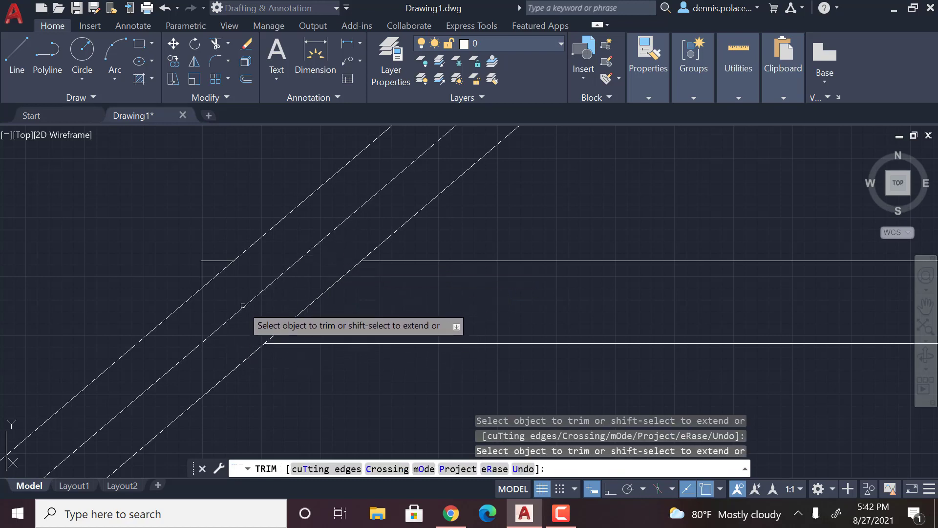
pyautogui.scroll(-2, 240, 307)
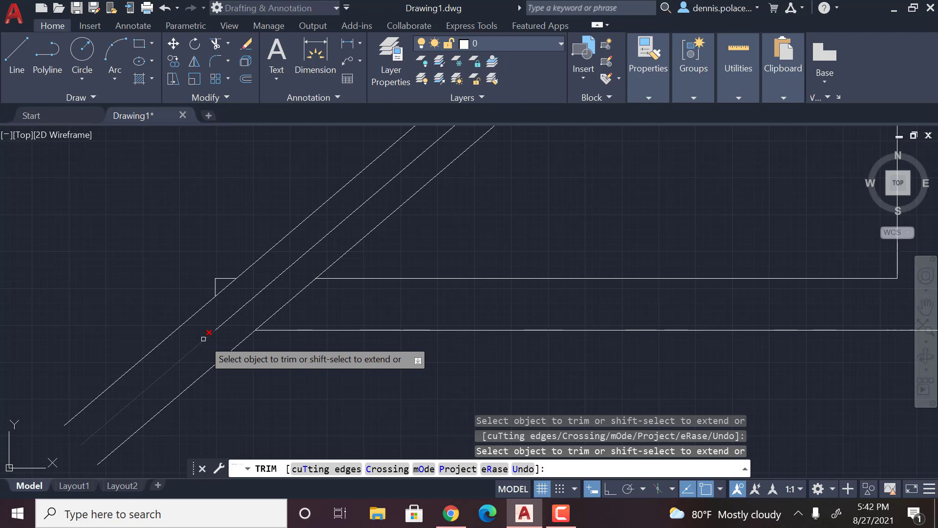
pyautogui.click(225, 278)
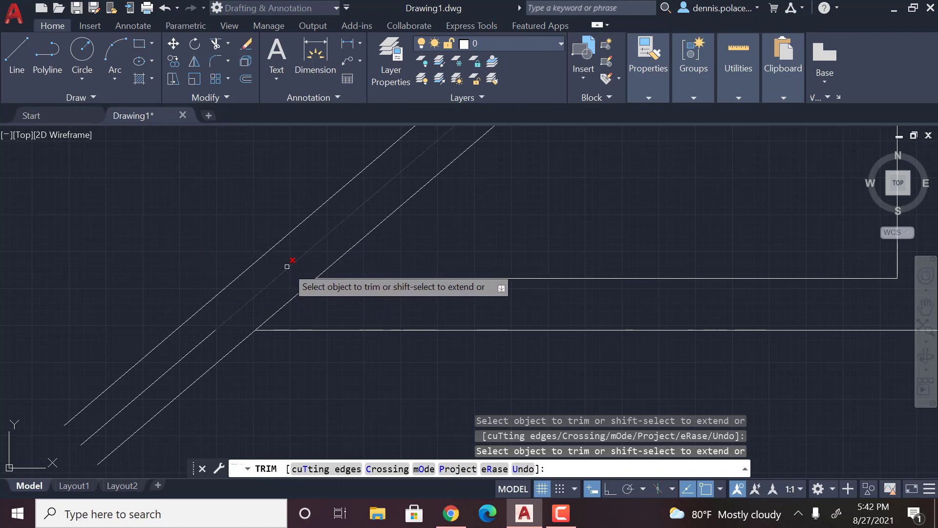
pyautogui.click(201, 339)
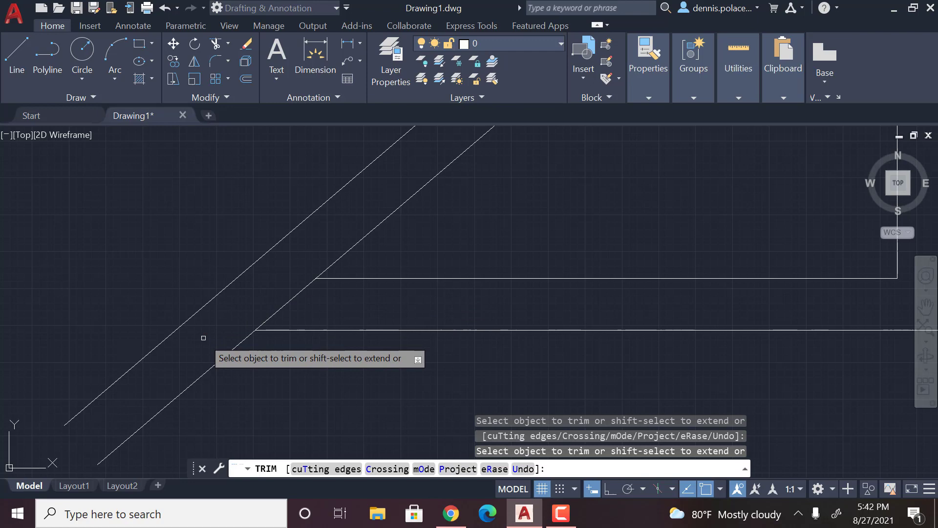
pyautogui.scroll(-3, 202, 339)
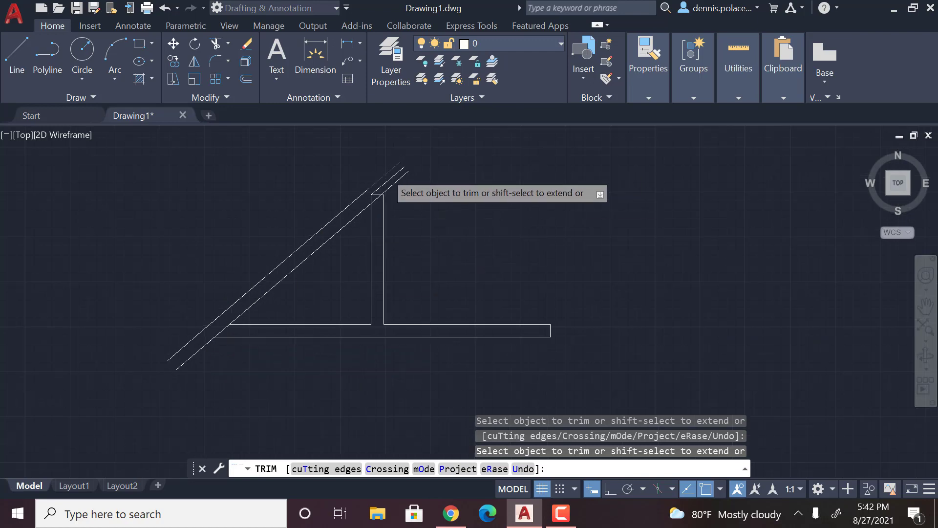
pyautogui.scroll(3, 381, 191)
pyautogui.scroll(4, 381, 191)
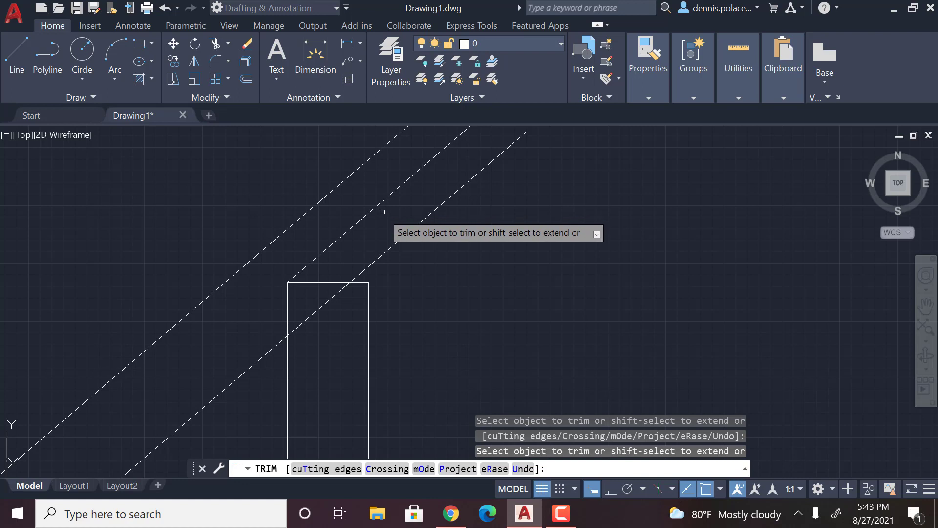
pyautogui.scroll(-1, 477, 223)
pyautogui.scroll(-2, 469, 164)
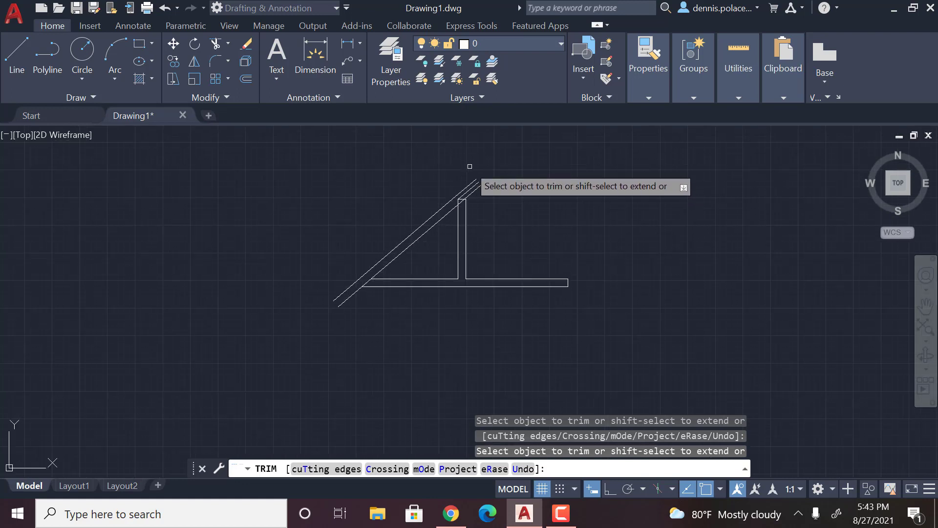
pyautogui.scroll(-1, 432, 185)
pyautogui.scroll(2, 431, 186)
pyautogui.scroll(2, 440, 203)
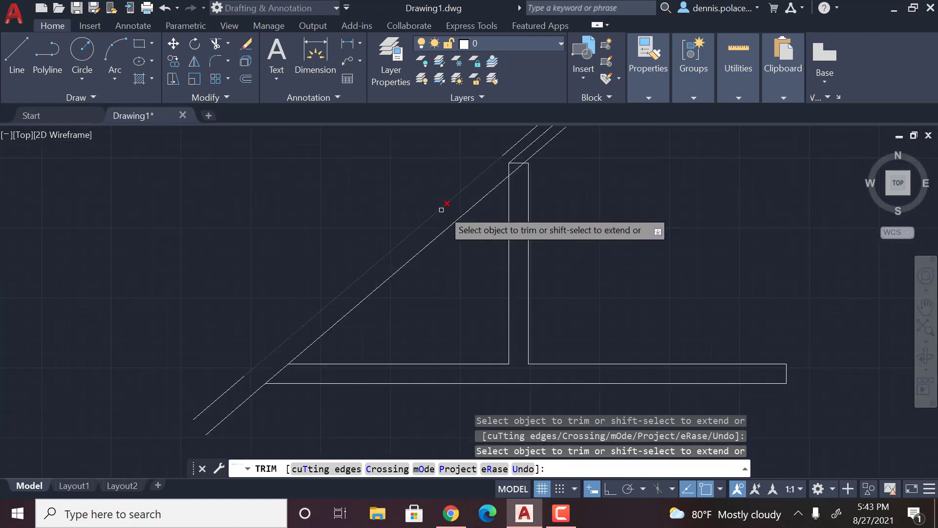
pyautogui.press('Return')
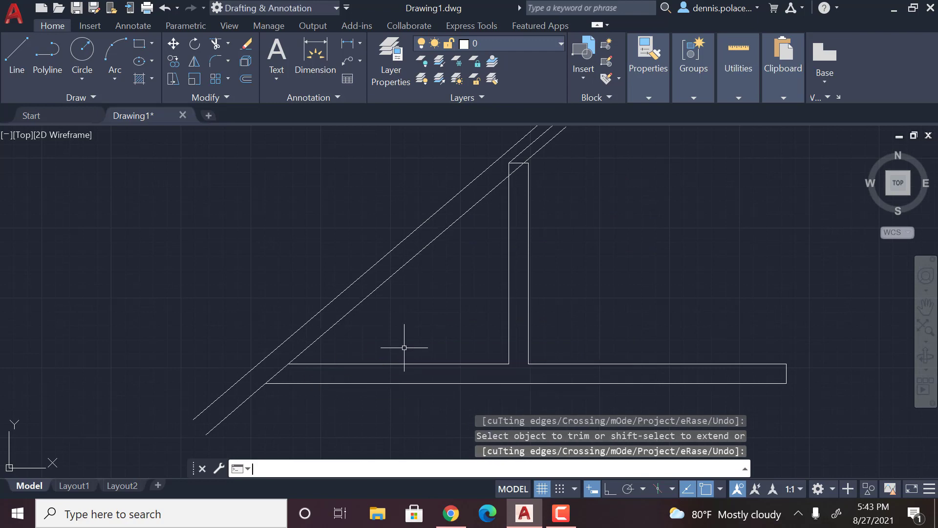
# Step: Draw a vertical heel line from the rafter/chord corner up to the upper rafter line
pyautogui.click(17, 54)
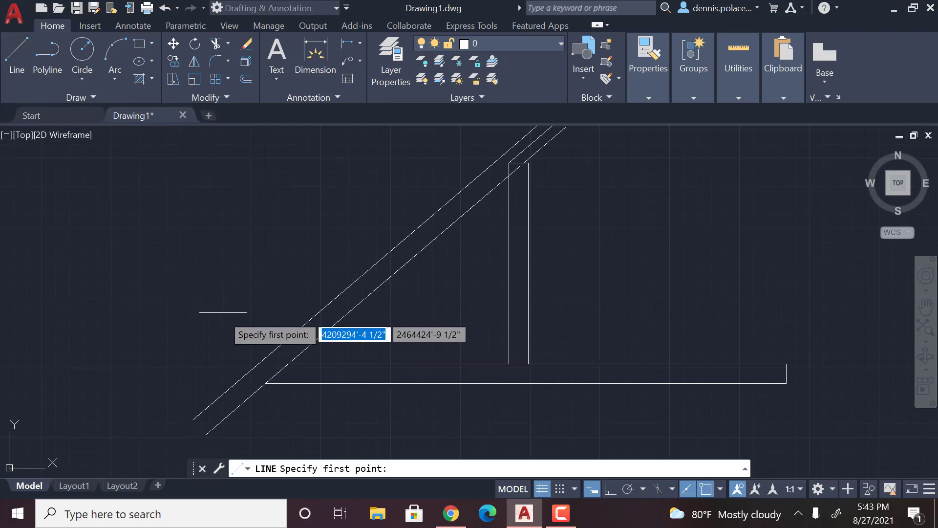
pyautogui.scroll(1, 210, 296)
pyautogui.scroll(2, 245, 371)
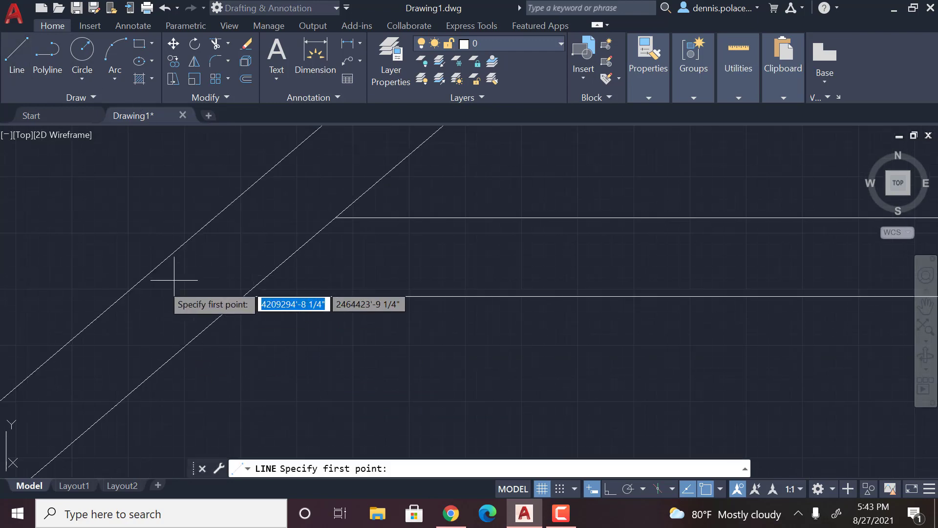
pyautogui.click(244, 296)
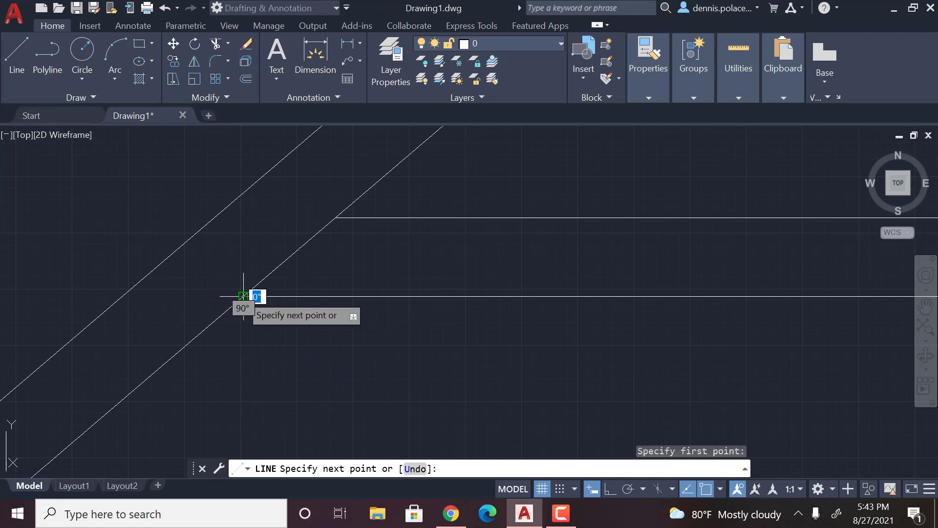
pyautogui.click(243, 192)
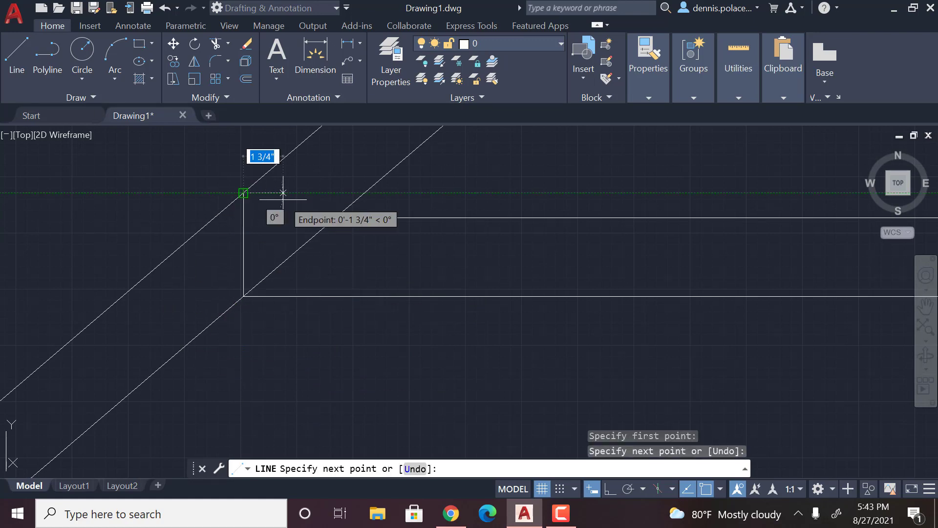
pyautogui.press('Return')
pyautogui.scroll(-2, 264, 207)
pyautogui.scroll(-1, 208, 204)
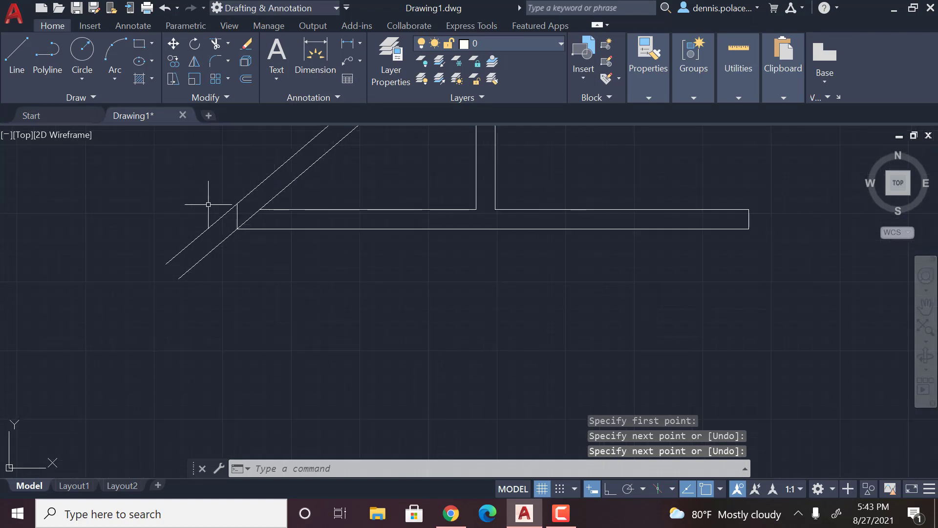
pyautogui.scroll(2, 220, 182)
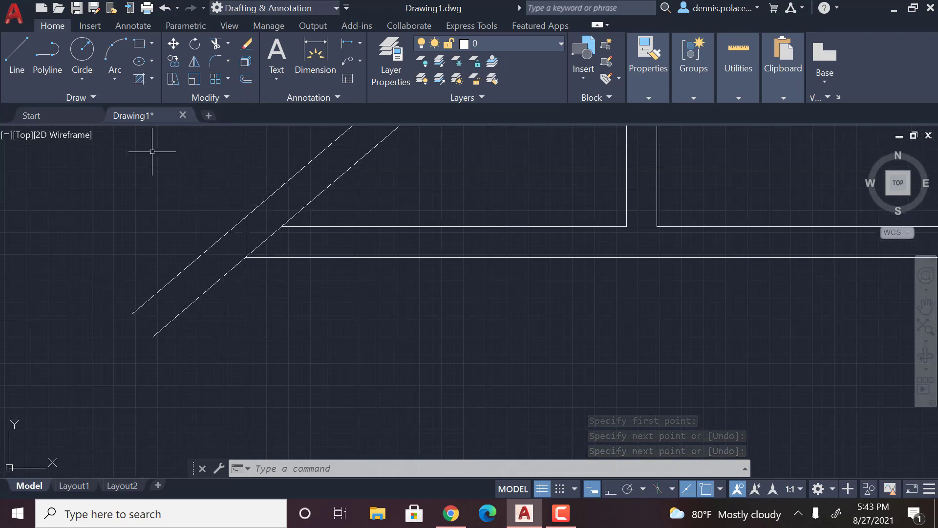
# Step: Trim the rafter ends past the heel line with fence selections, leaving a square heel
pyautogui.click(215, 44)
pyautogui.click(209, 288)
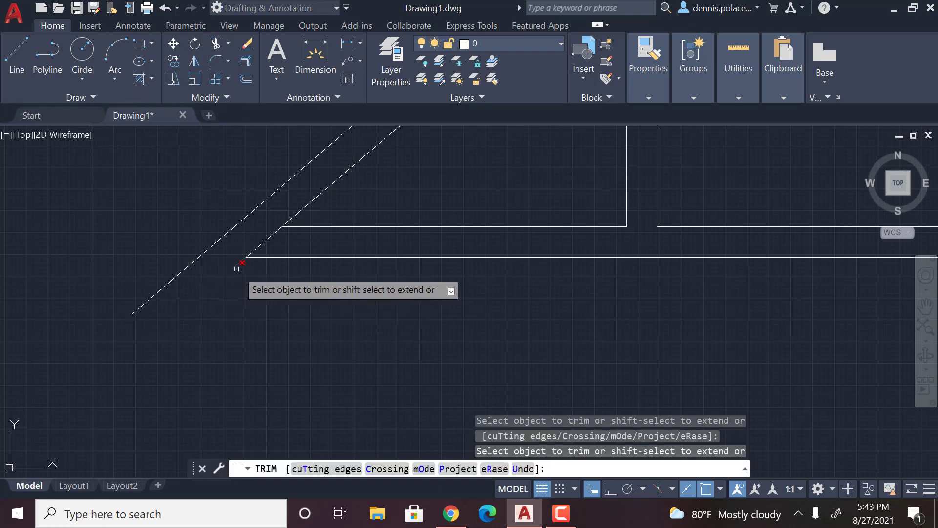
pyautogui.click(237, 269)
pyautogui.scroll(5, 232, 261)
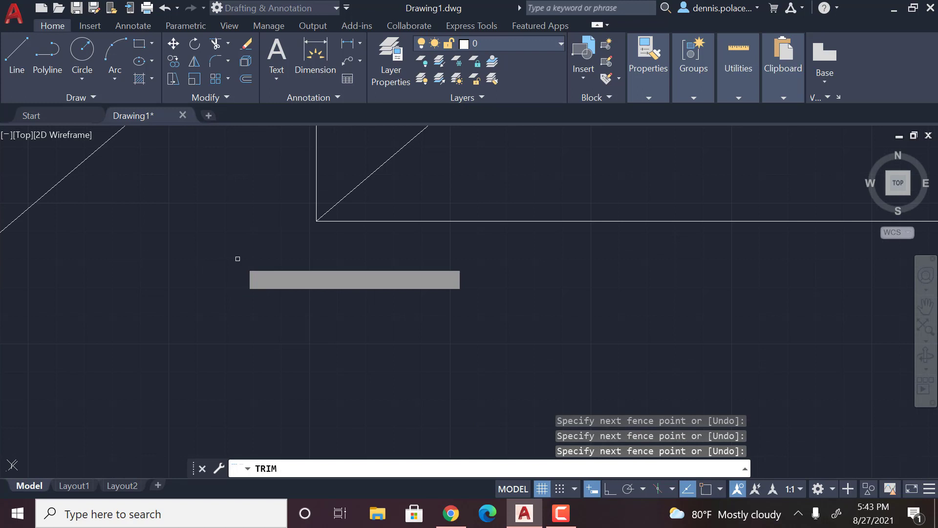
pyautogui.scroll(-5, 238, 259)
pyautogui.press('Return')
pyautogui.click(210, 205)
pyautogui.press('Return')
pyautogui.click(282, 173)
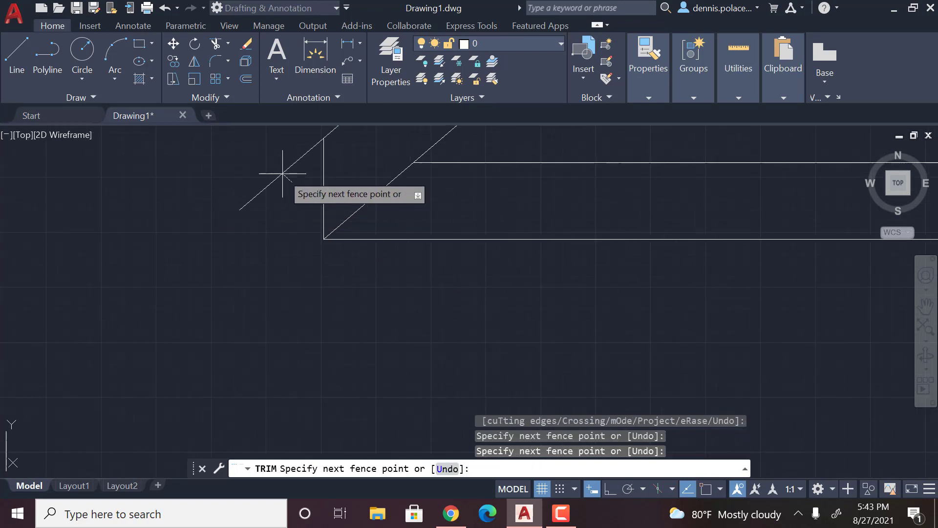
pyautogui.press('Return')
pyautogui.scroll(-3, 269, 186)
pyautogui.scroll(-3, 259, 245)
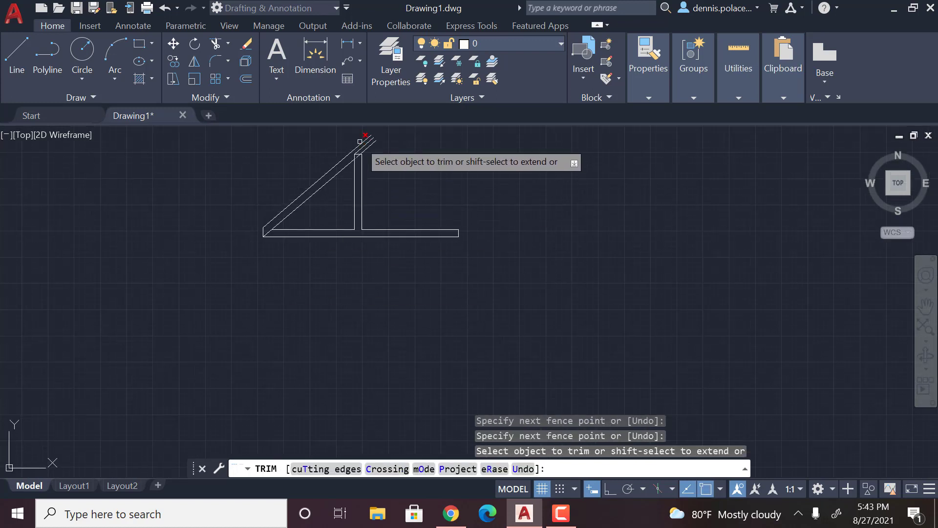
pyautogui.scroll(4, 369, 140)
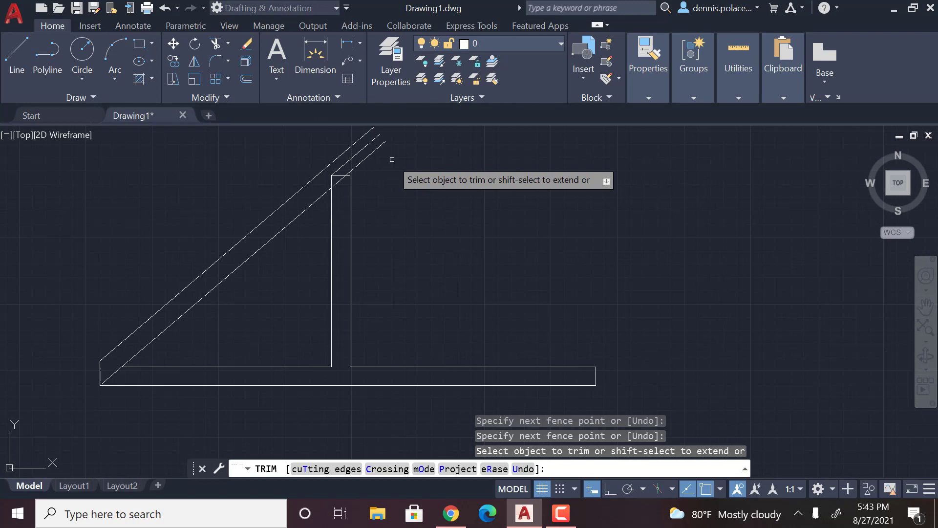
pyautogui.press('Return')
pyautogui.click(20, 59)
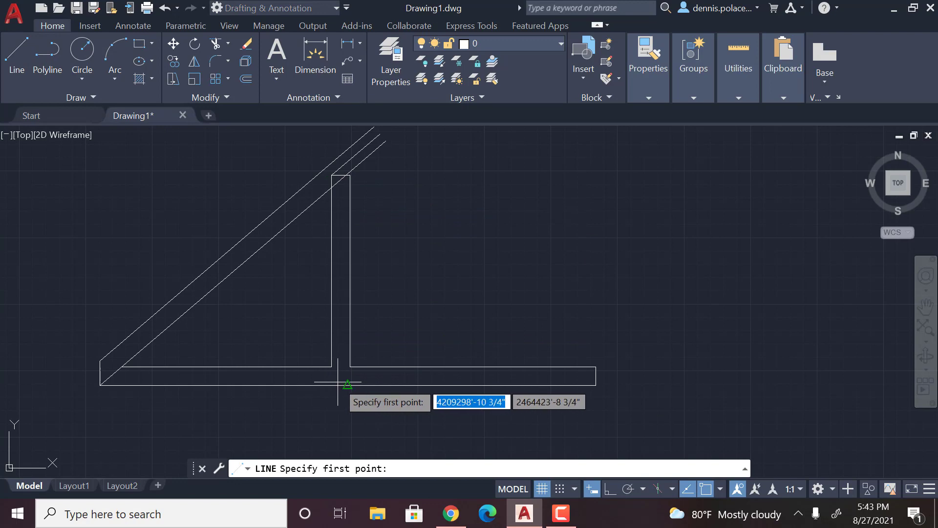
# Step: Draw a vertical centreline from the king post's top midpoint down past the bottom chord
pyautogui.click(341, 175)
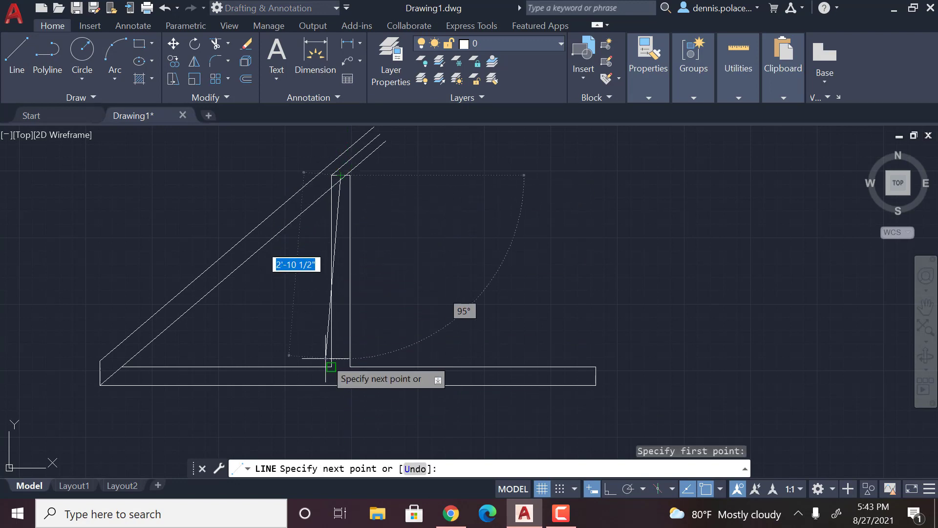
pyautogui.click(340, 409)
pyautogui.press('Return')
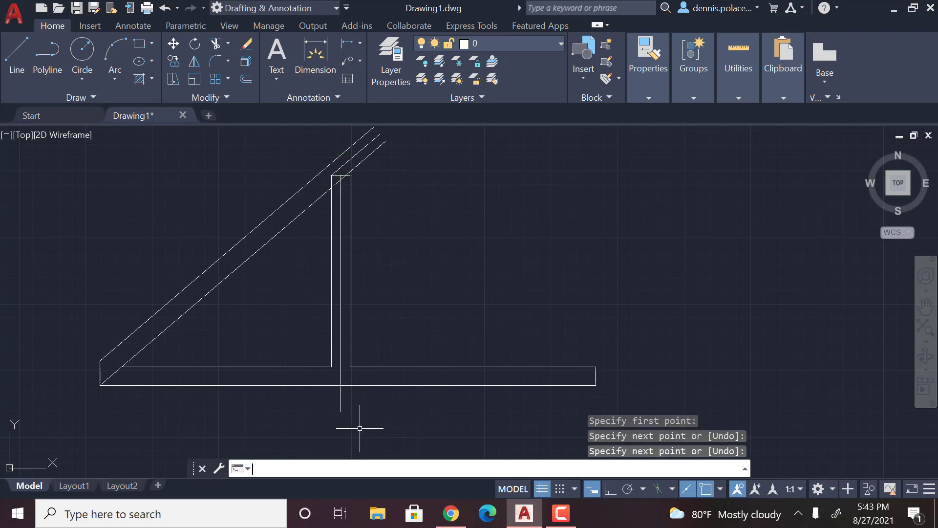
# Step: Extend the centreline 1' straight up from its top end
pyautogui.click(24, 52)
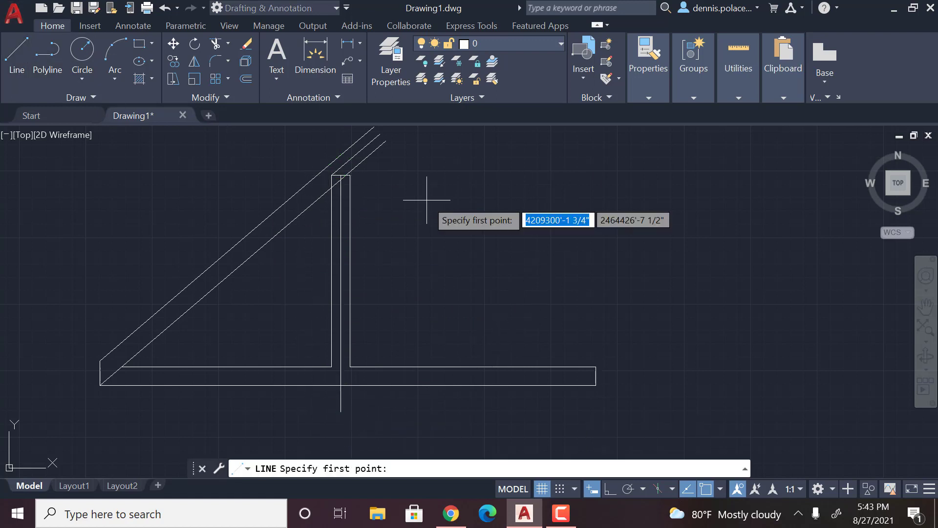
pyautogui.click(341, 178)
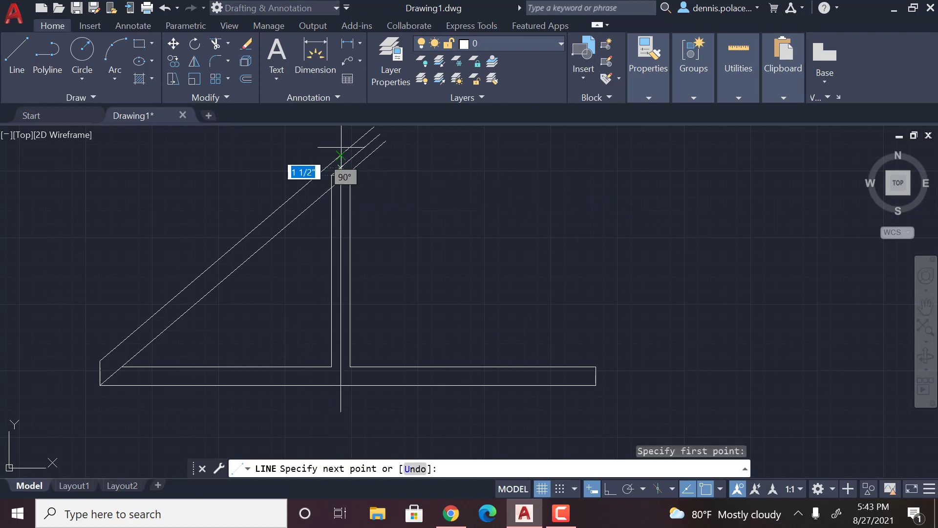
pyautogui.write('1')
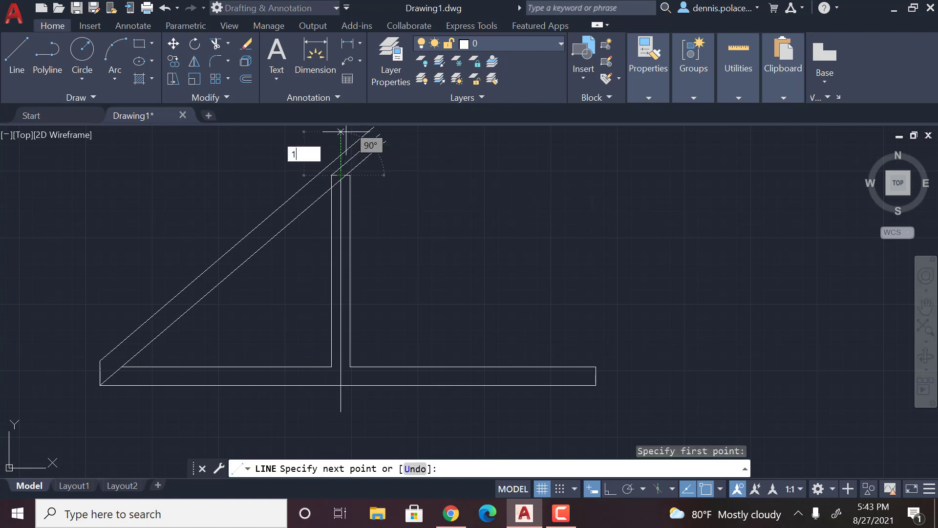
pyautogui.press('Return')
pyautogui.press('Return')
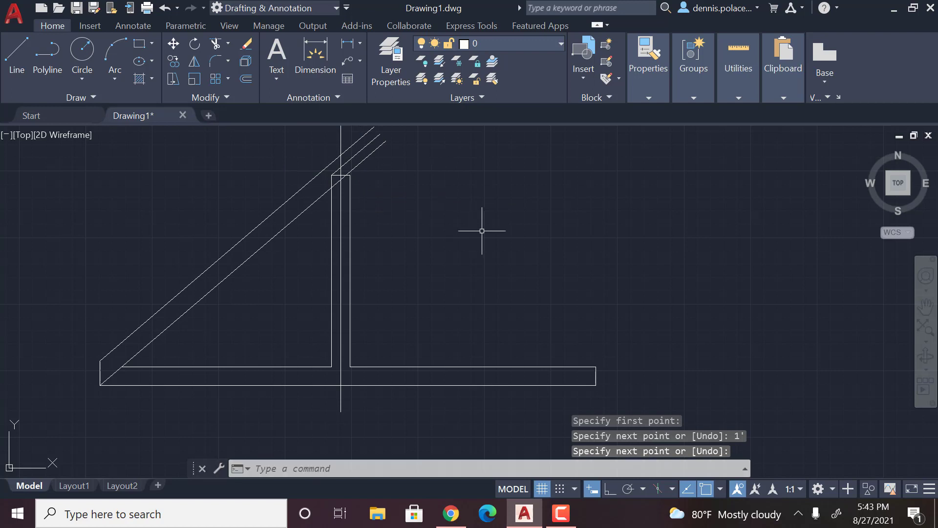
pyautogui.scroll(-2, 323, 291)
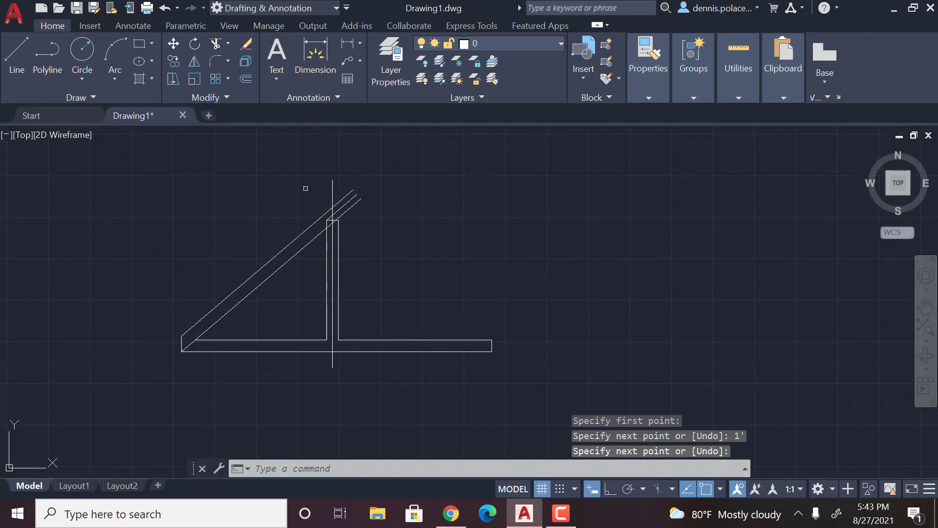
# Step: Fence-trim the bottom chord and king post lines right of the centreline
pyautogui.write('tr')
pyautogui.press('Return')
pyautogui.moveTo(419, 293); pyautogui.dragTo(489, 349)
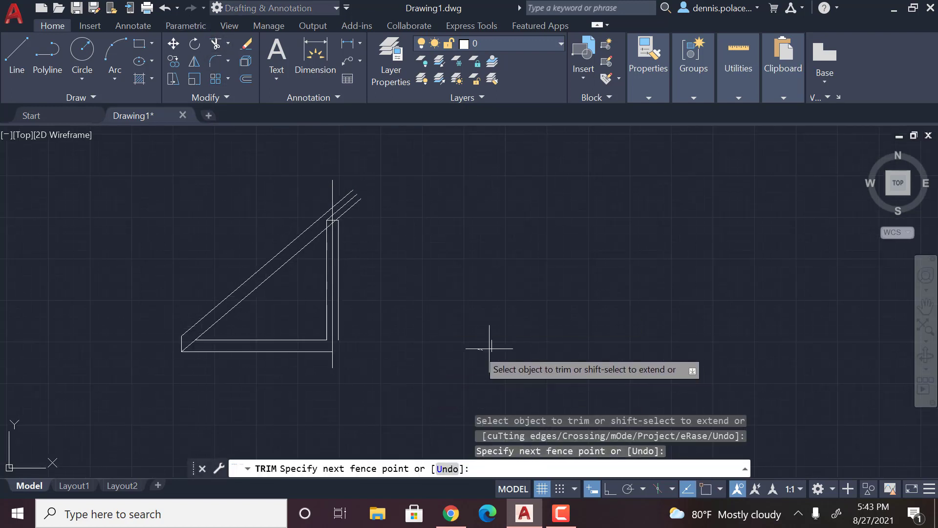
pyautogui.press('Return')
pyautogui.scroll(2, 356, 333)
pyautogui.click(334, 315)
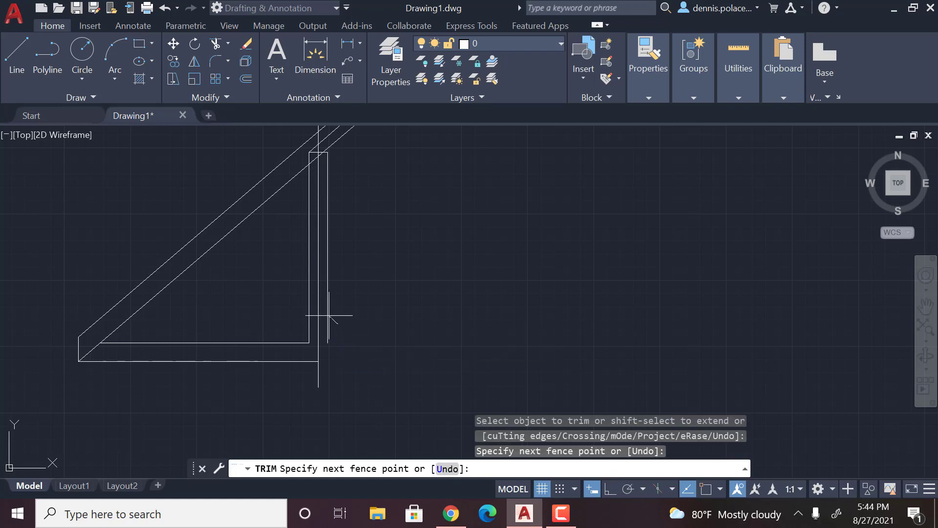
pyautogui.press('Return')
pyautogui.click(319, 141)
pyautogui.click(326, 156)
pyautogui.press('Return')
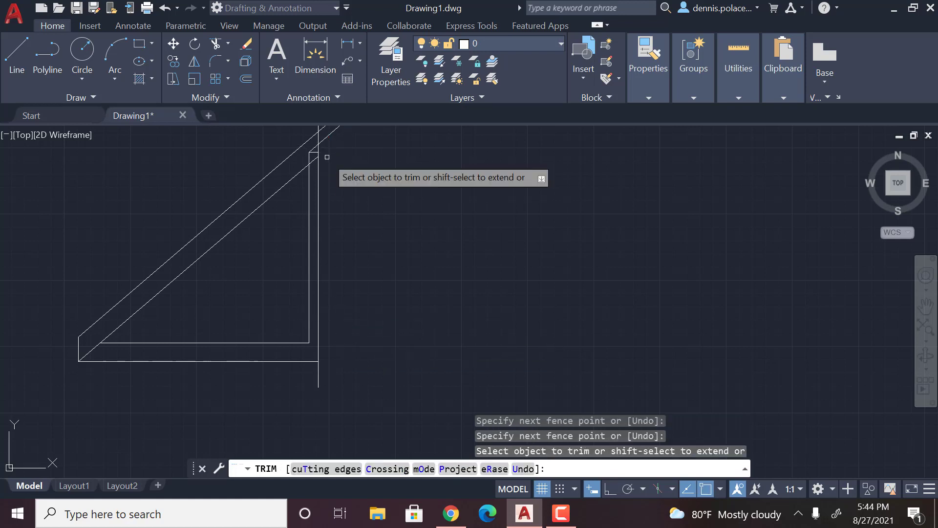
# Step: Trim the rafter overshoot, the stub above it and the small top-corner piece
pyautogui.scroll(-4, 370, 248)
pyautogui.scroll(4, 355, 194)
pyautogui.click(373, 224)
pyautogui.click(355, 195)
pyautogui.press('Return')
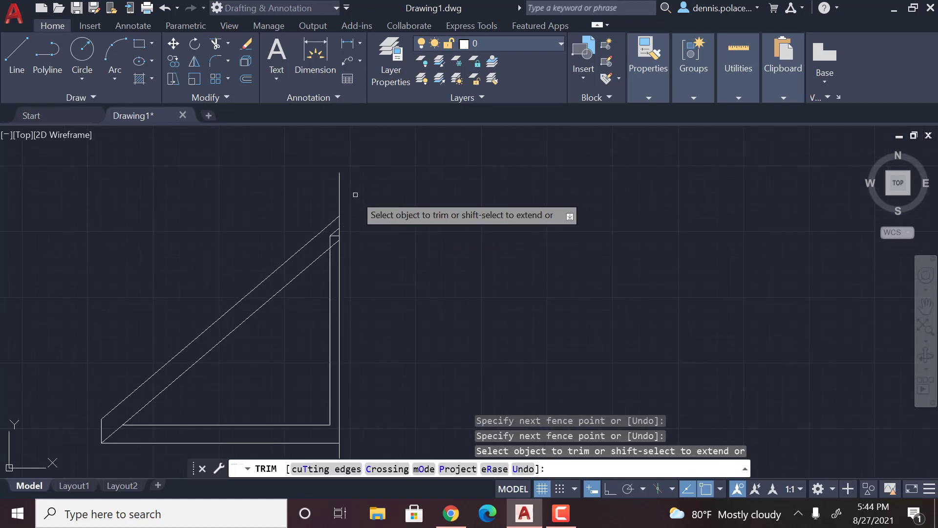
pyautogui.click(348, 186)
pyautogui.click(323, 188)
pyautogui.press('Return')
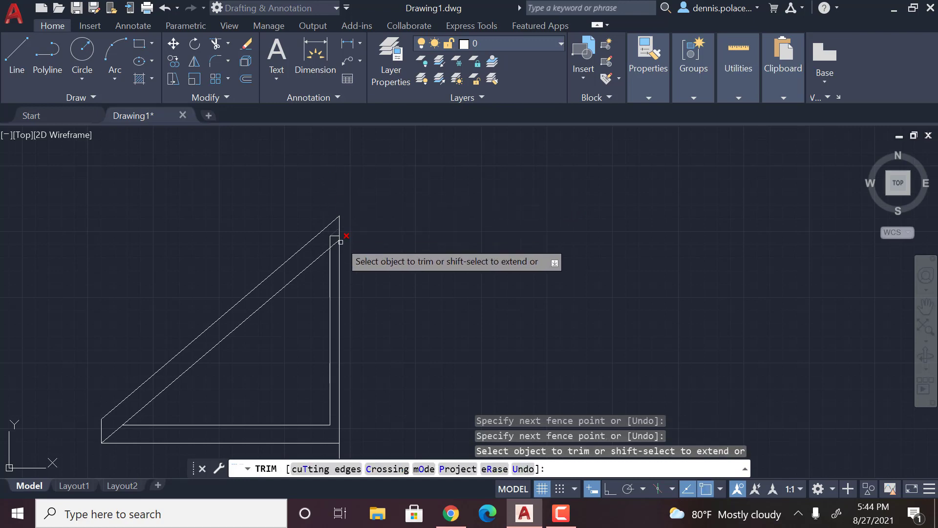
pyautogui.click(333, 236)
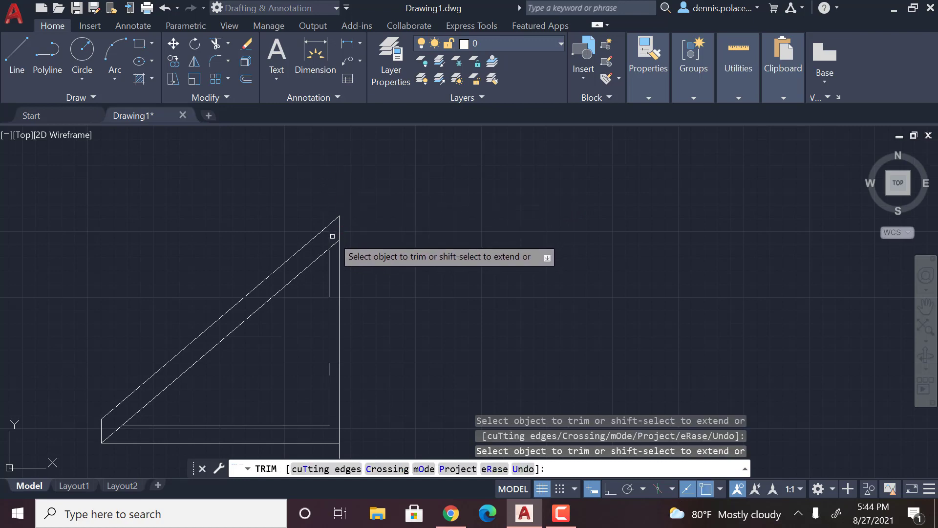
pyautogui.press('Return')
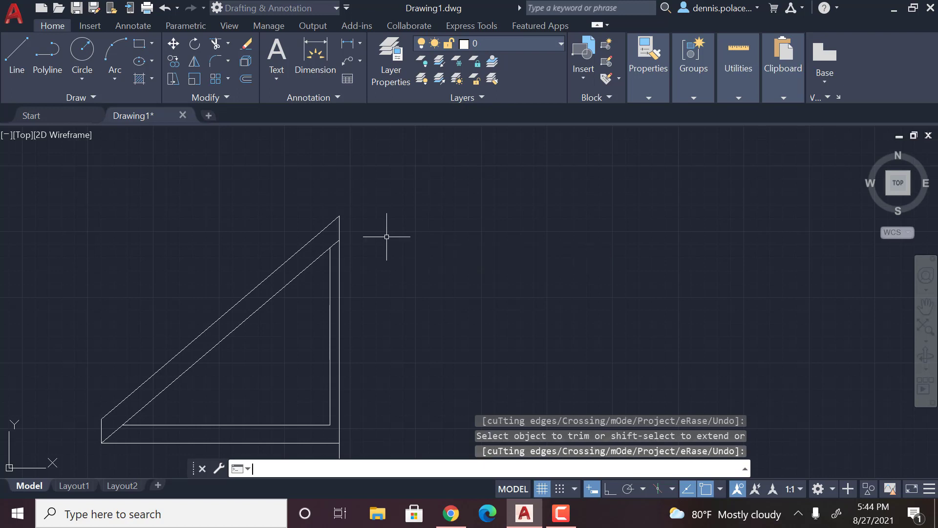
# Step: Delete the leftover centreline and the short segment at the top
pyautogui.click(339, 293)
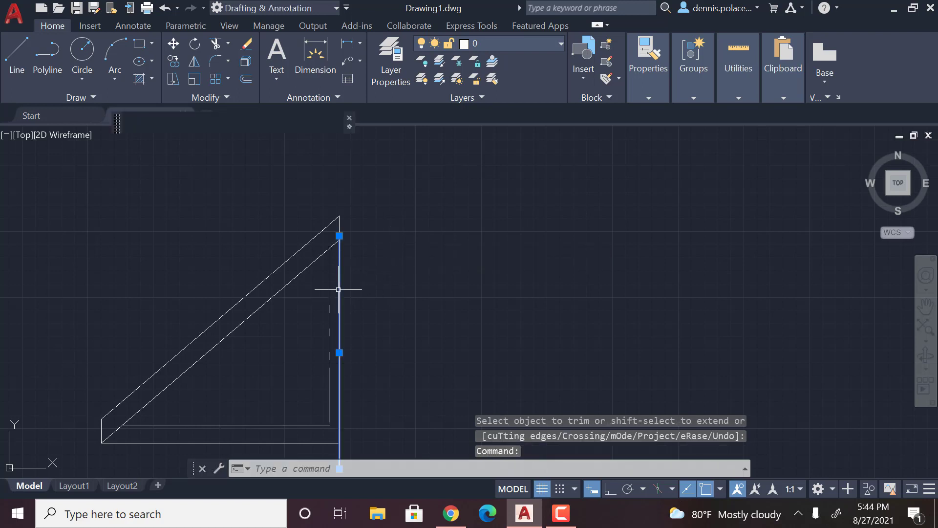
pyautogui.press('Delete')
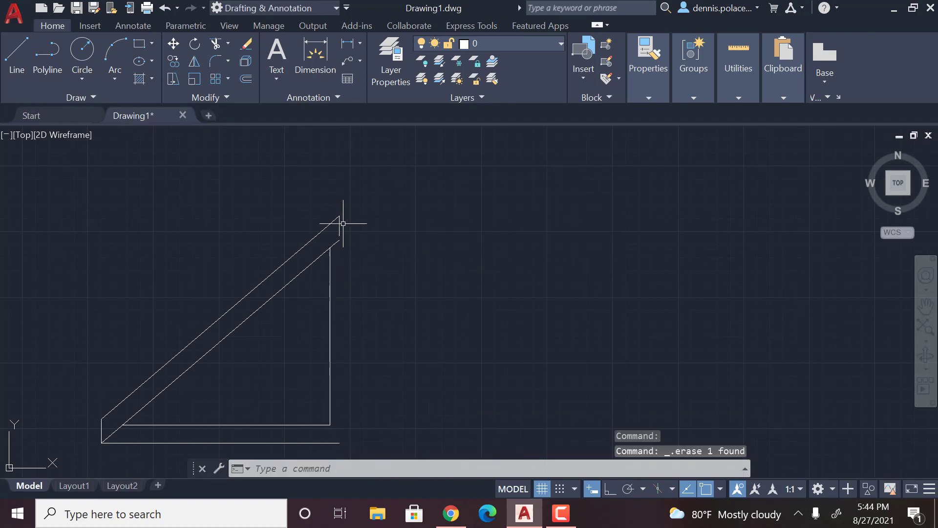
pyautogui.press('Delete')
pyautogui.scroll(-2, 357, 296)
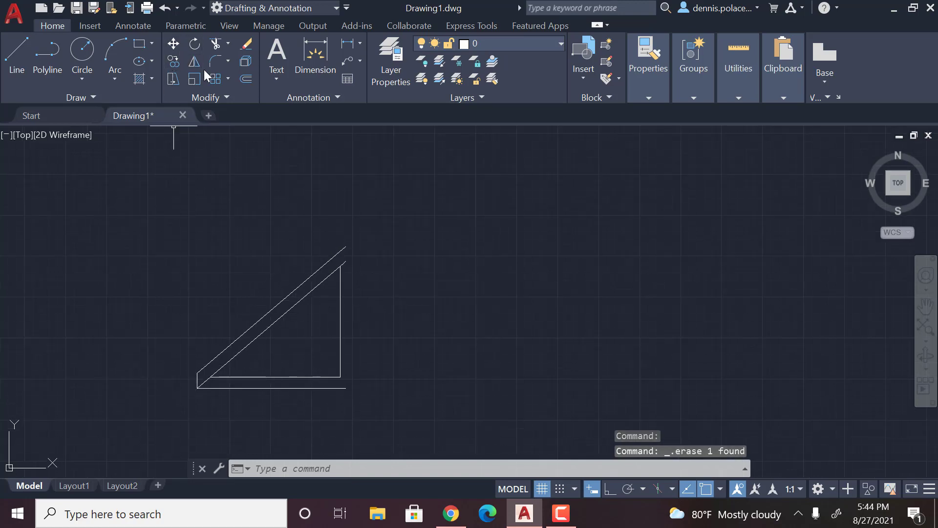
# Step: Start copying the eight half-truss lines, then cancel the copy
pyautogui.click(175, 62)
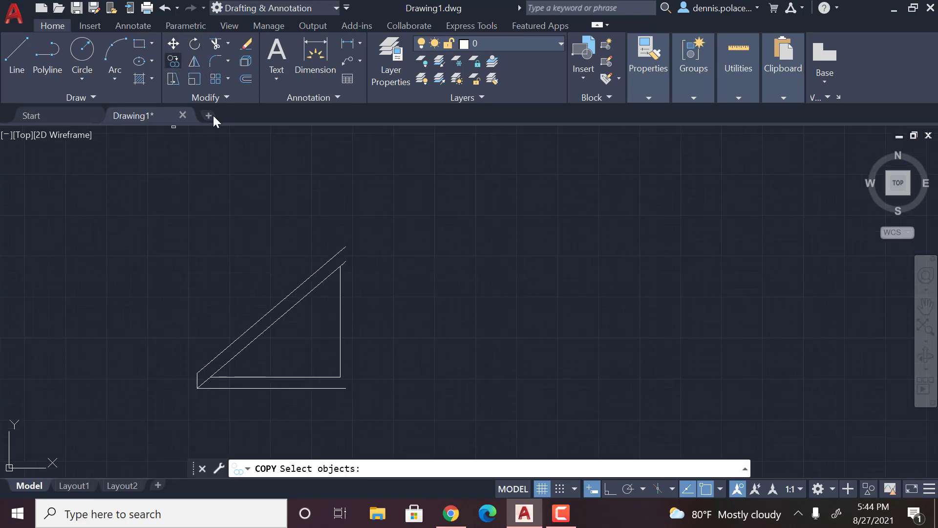
pyautogui.click(380, 407)
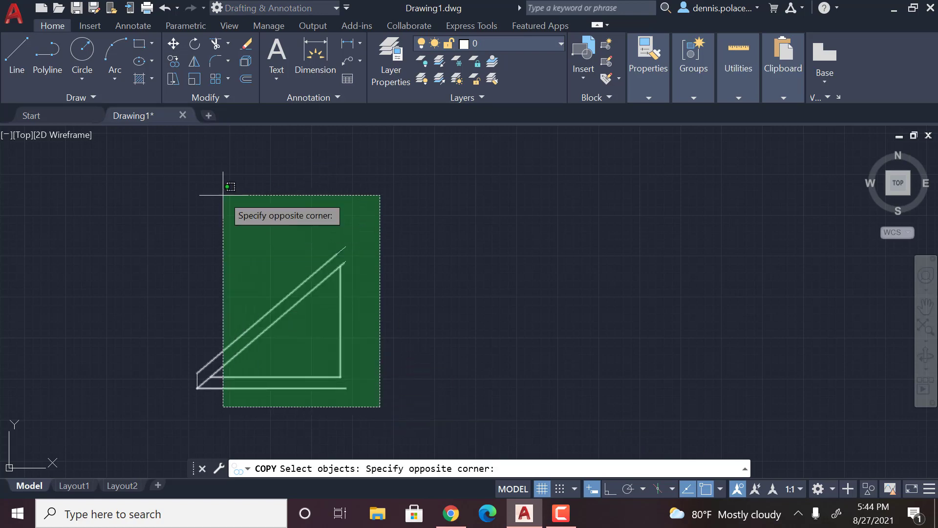
pyautogui.click(184, 234)
pyautogui.press('Return')
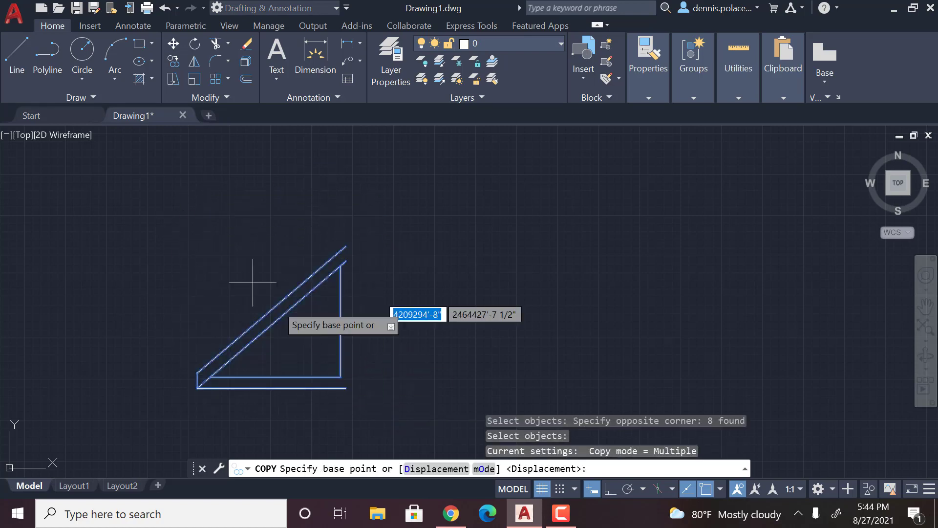
pyautogui.click(345, 388)
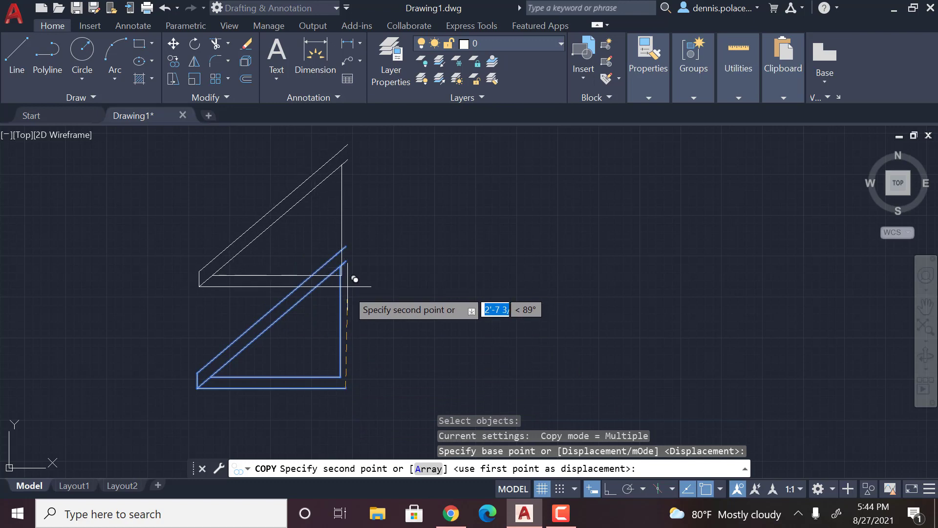
pyautogui.press('Escape')
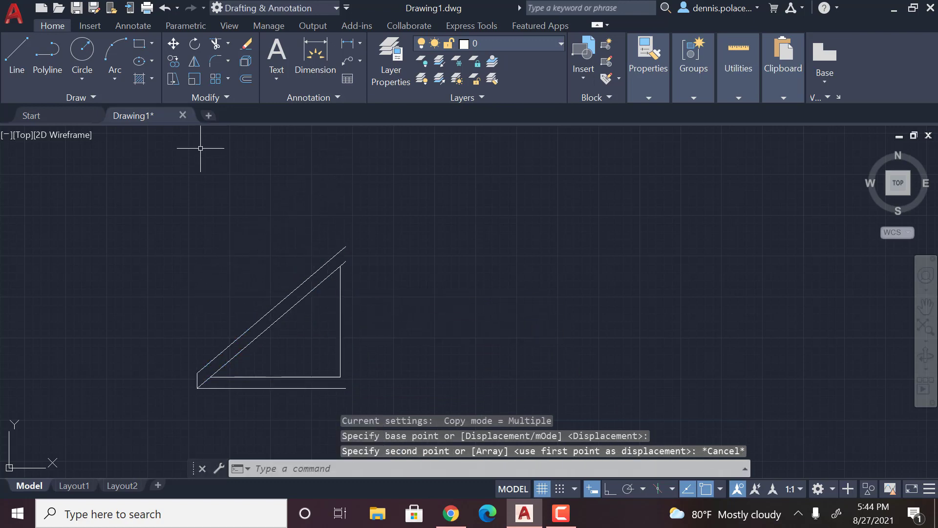
# Step: Mirror the eight half-truss lines about the bottom-right corner–apex line, keeping the originals
pyautogui.click(195, 63)
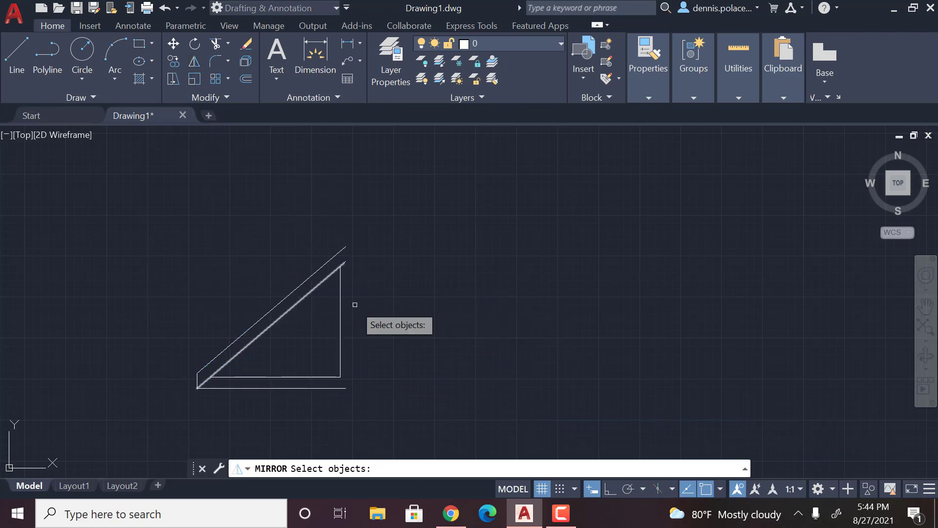
pyautogui.click(369, 405)
pyautogui.click(193, 233)
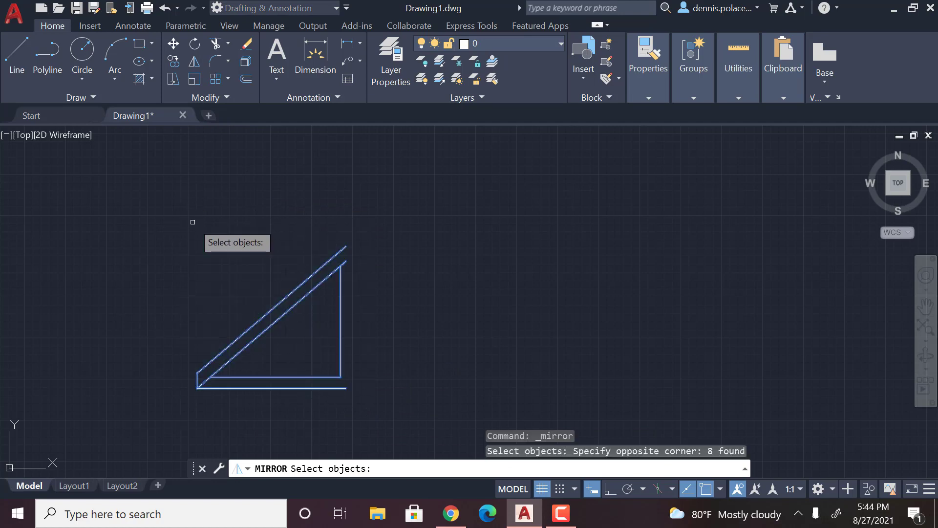
pyautogui.press('Return')
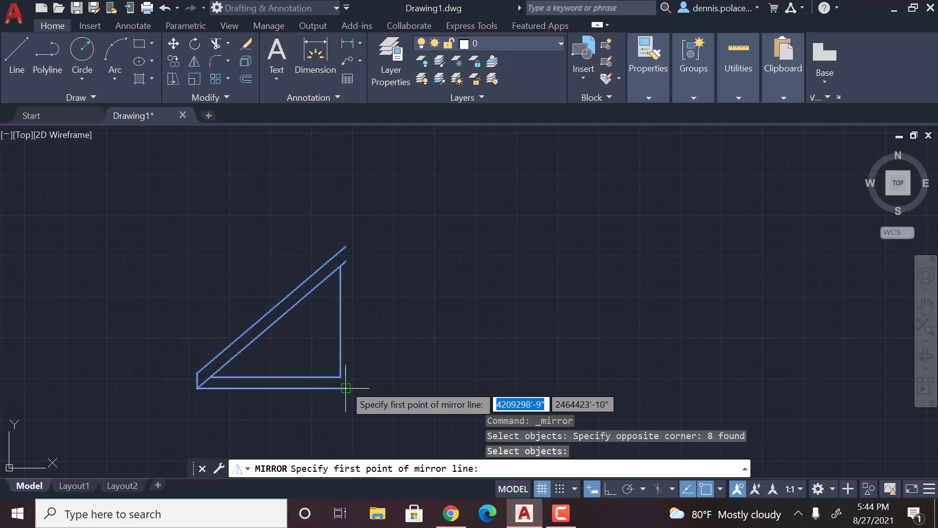
pyautogui.click(345, 388)
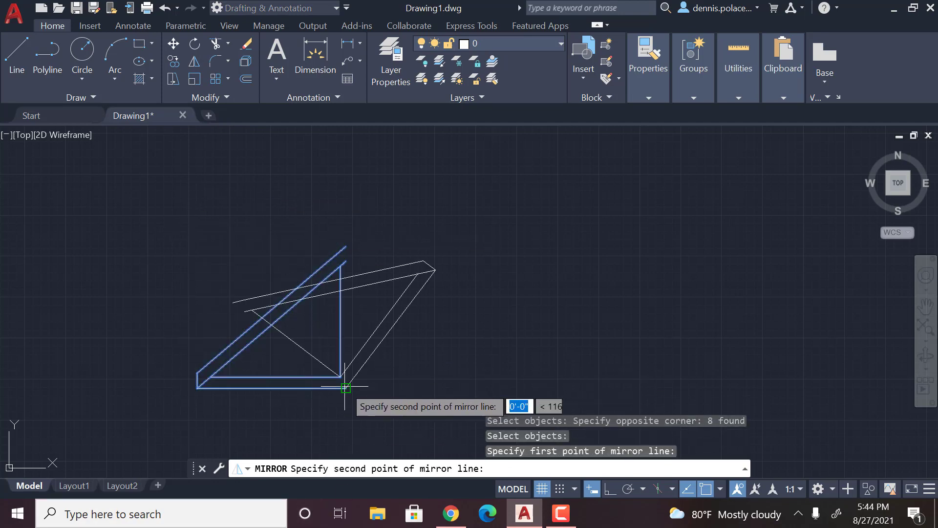
pyautogui.click(344, 244)
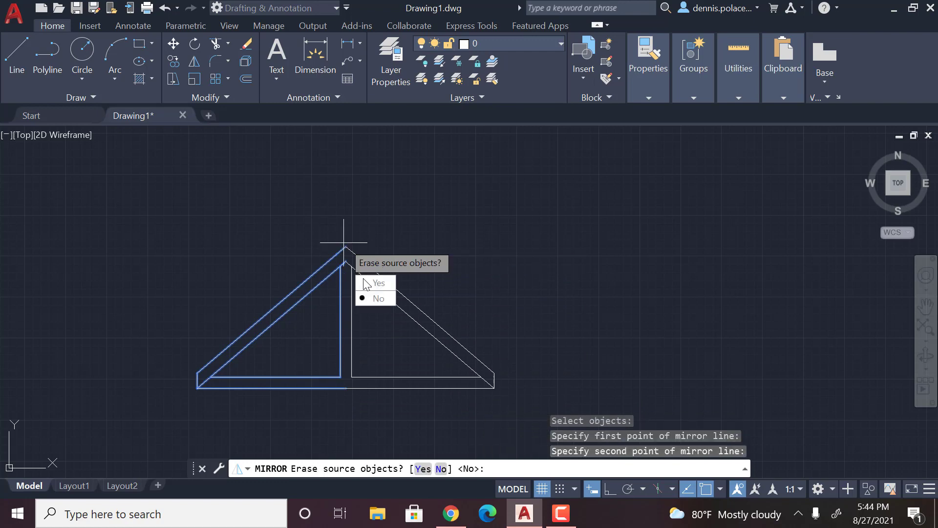
pyautogui.click(374, 297)
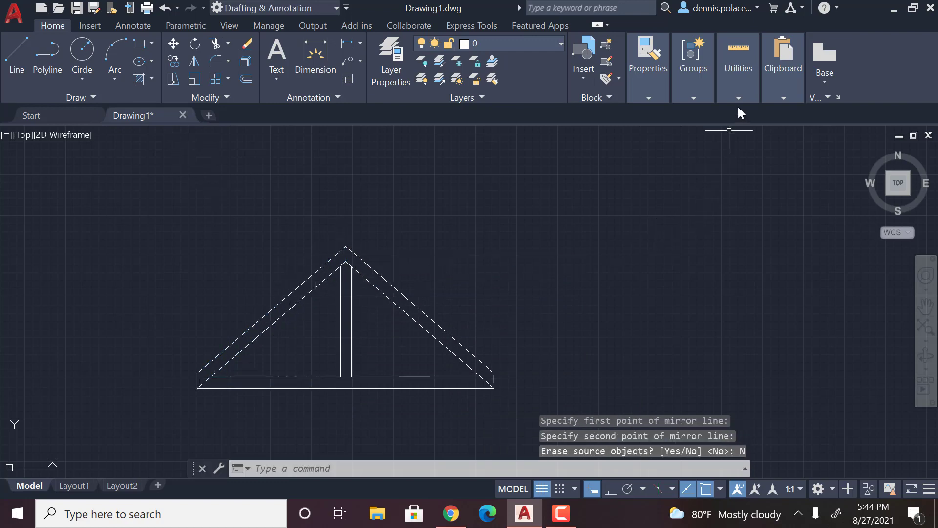
# Step: Measure the distance between the bottom chord's two heel corners: 7'-6 1/2"
pyautogui.click(738, 73)
pyautogui.click(714, 147)
pyautogui.click(705, 207)
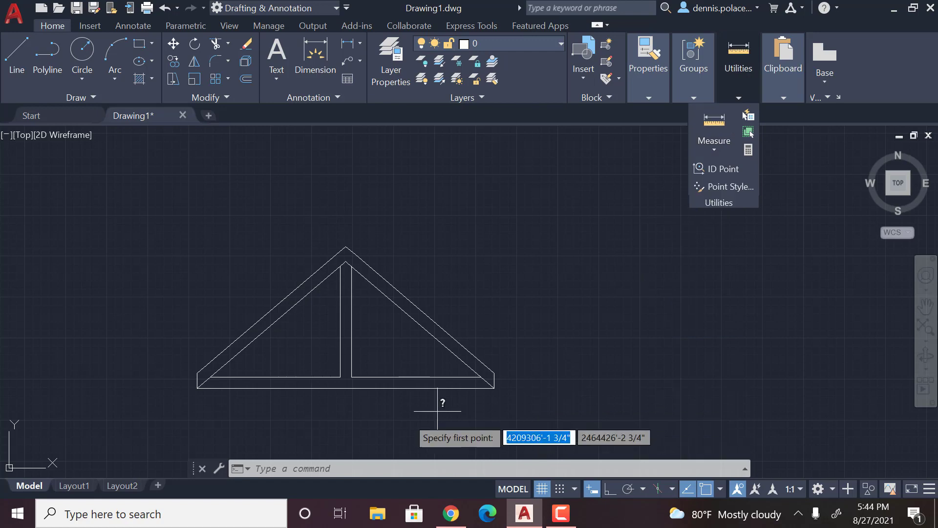
pyautogui.scroll(2, 307, 395)
pyautogui.click(124, 384)
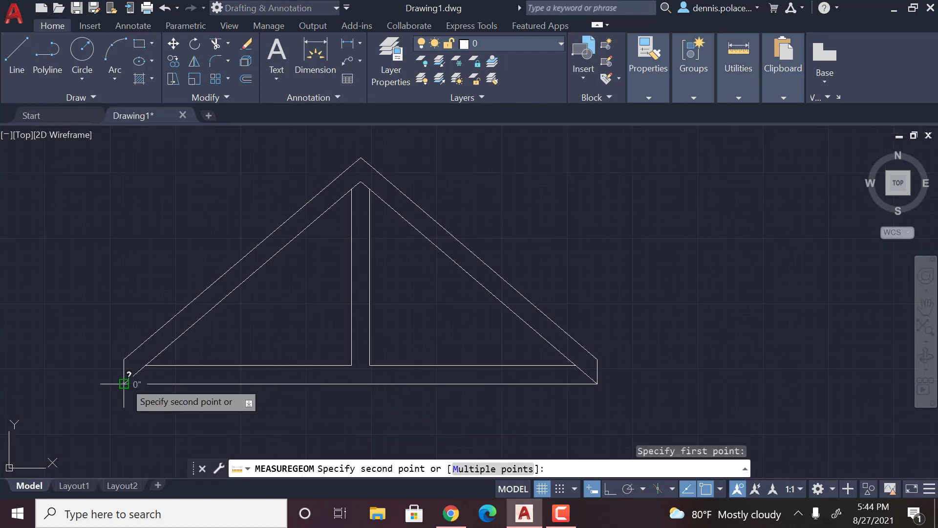
pyautogui.click(597, 384)
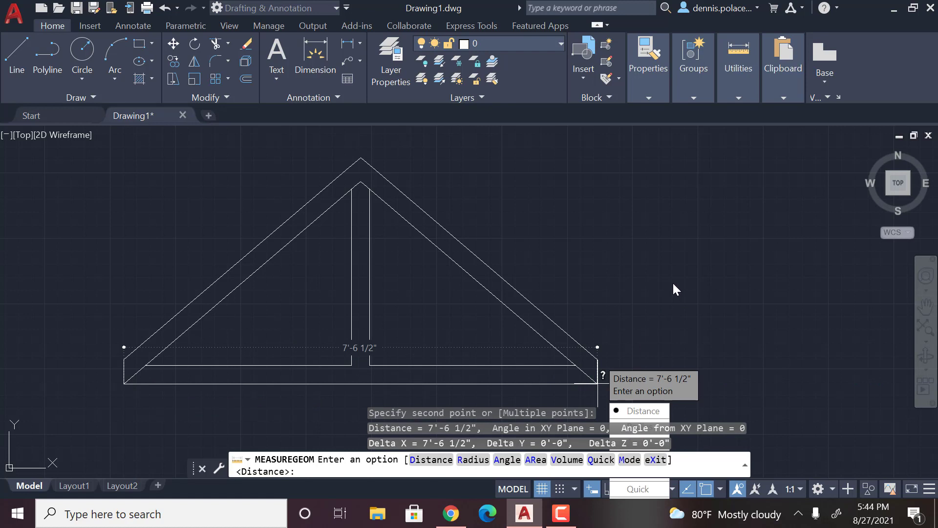
pyautogui.press('Escape')
pyautogui.scroll(-2, 631, 278)
pyautogui.scroll(-2, 613, 254)
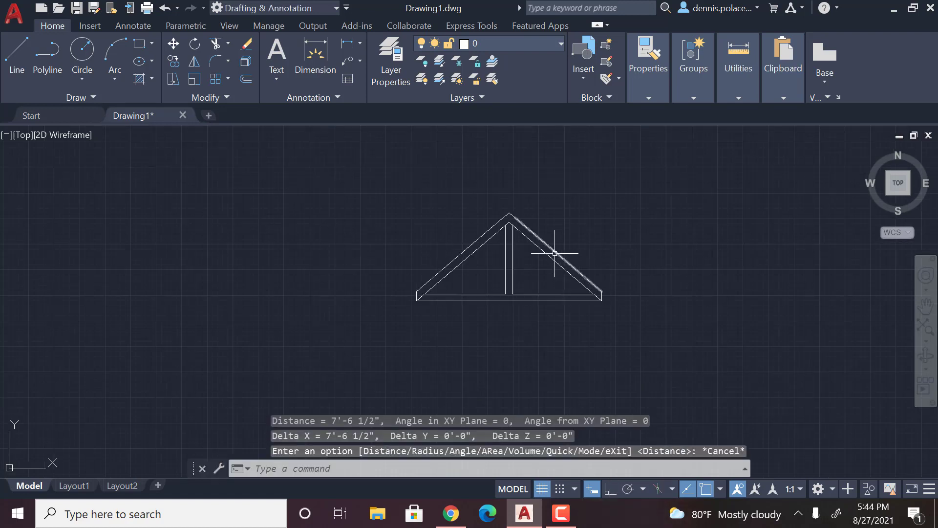
pyautogui.scroll(2, 575, 249)
pyautogui.scroll(2, 552, 248)
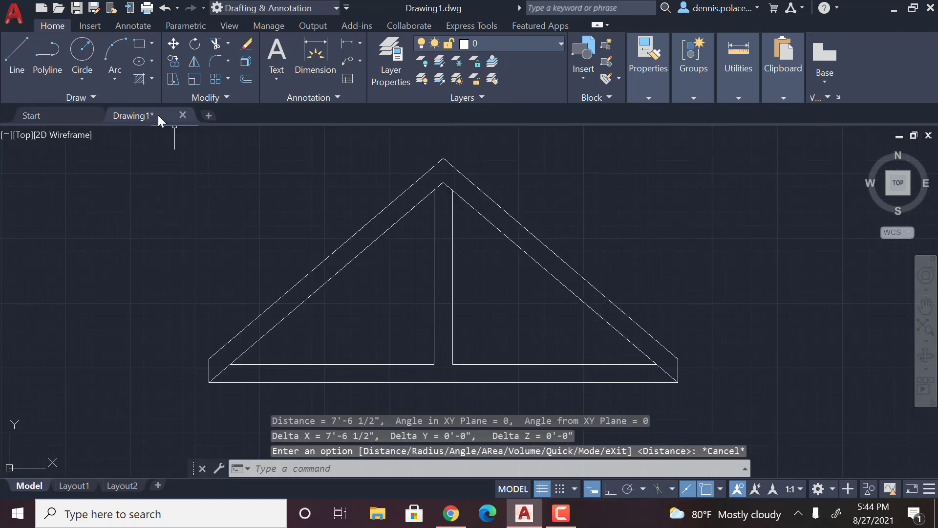
# Step: Draw a vertical line from the truss apex down to the bottom chord's outer edge
pyautogui.click(52, 58)
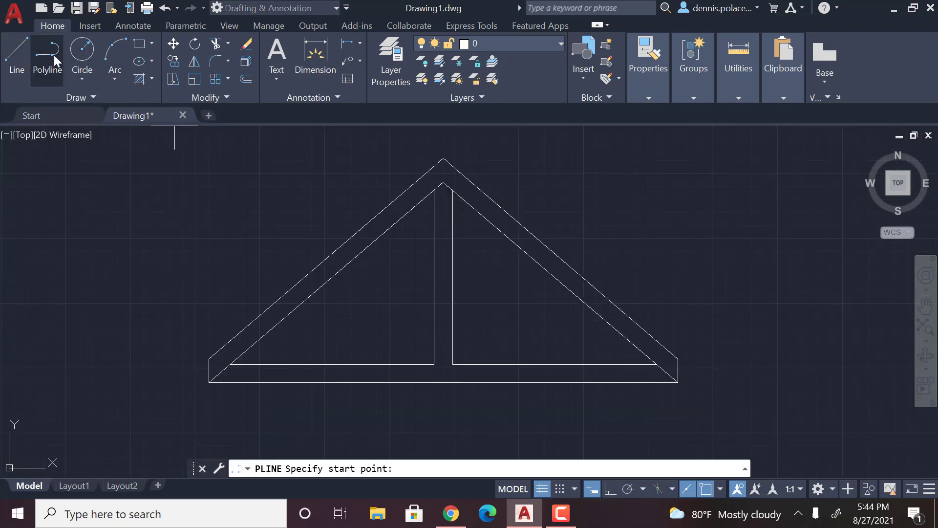
pyautogui.press('Escape')
pyautogui.click(14, 58)
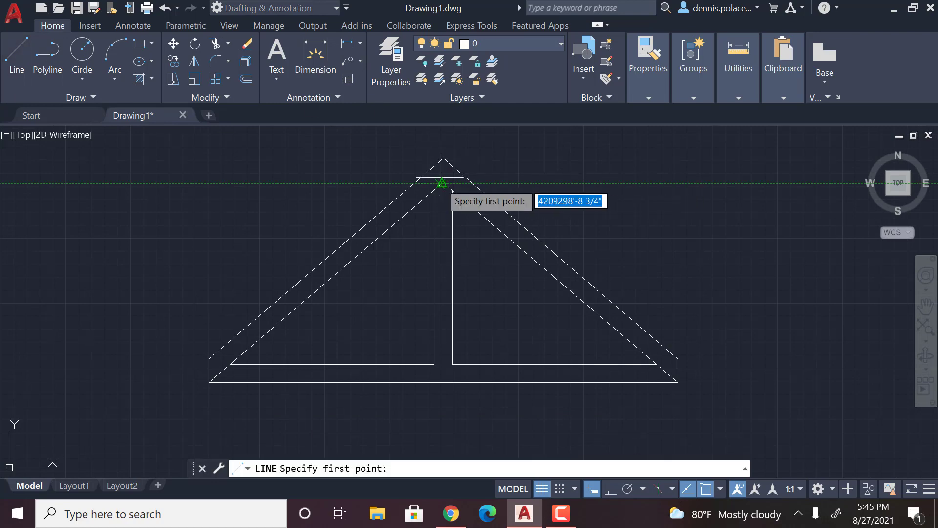
pyautogui.click(443, 158)
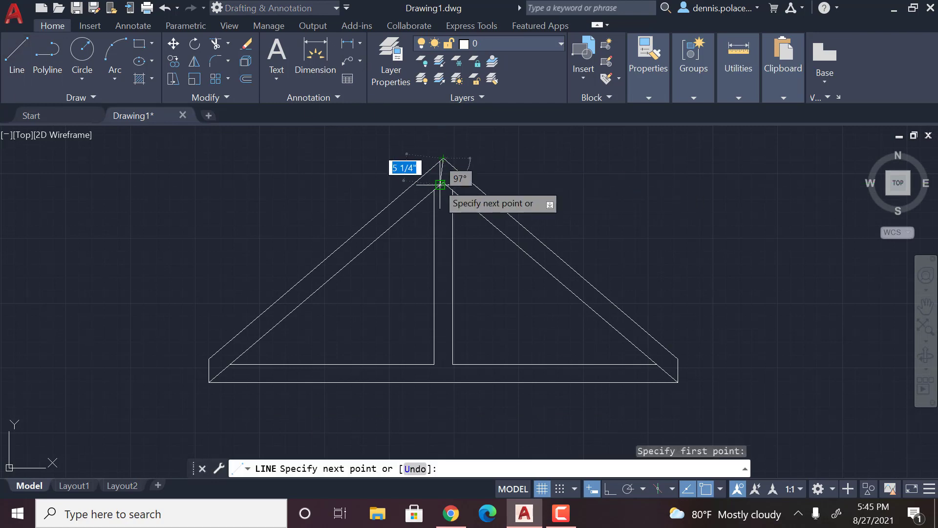
pyautogui.scroll(3, 443, 182)
pyautogui.scroll(5, 434, 184)
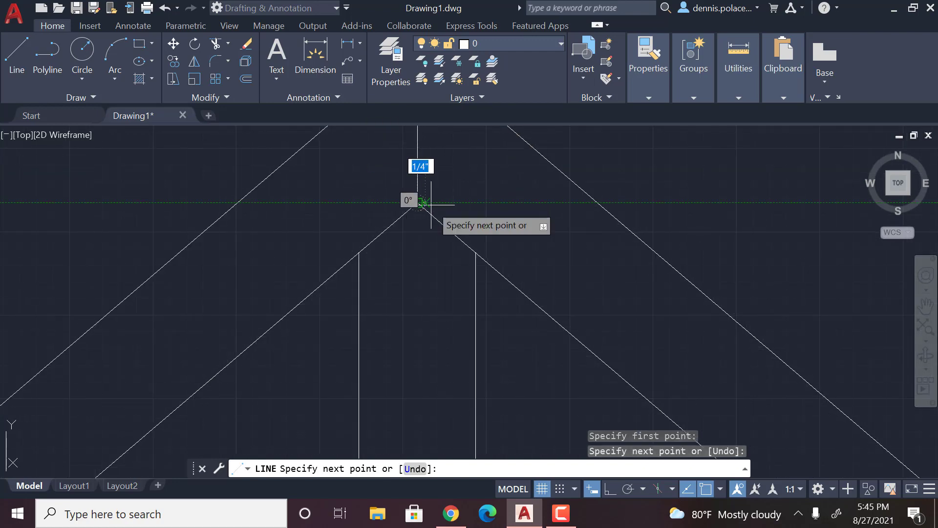
pyautogui.scroll(-12, 420, 220)
pyautogui.scroll(4, 418, 269)
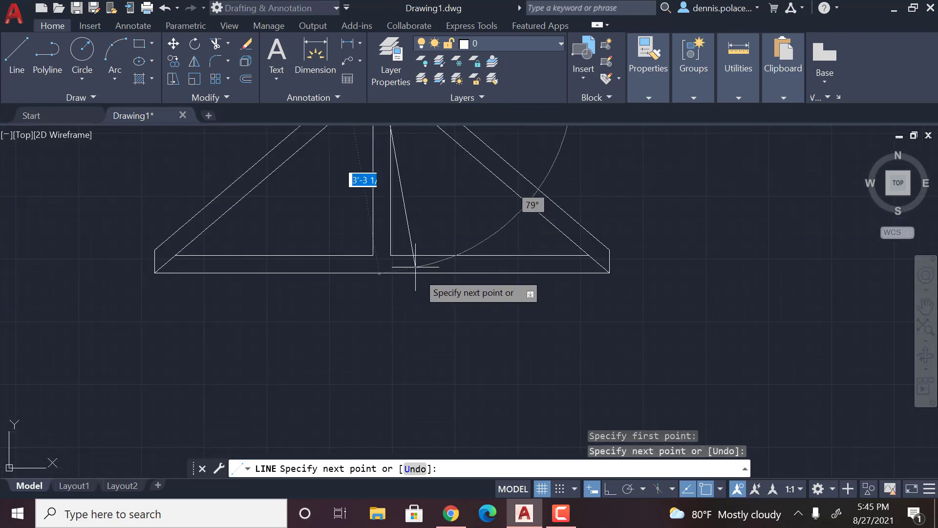
pyautogui.scroll(2, 386, 259)
pyautogui.click(380, 282)
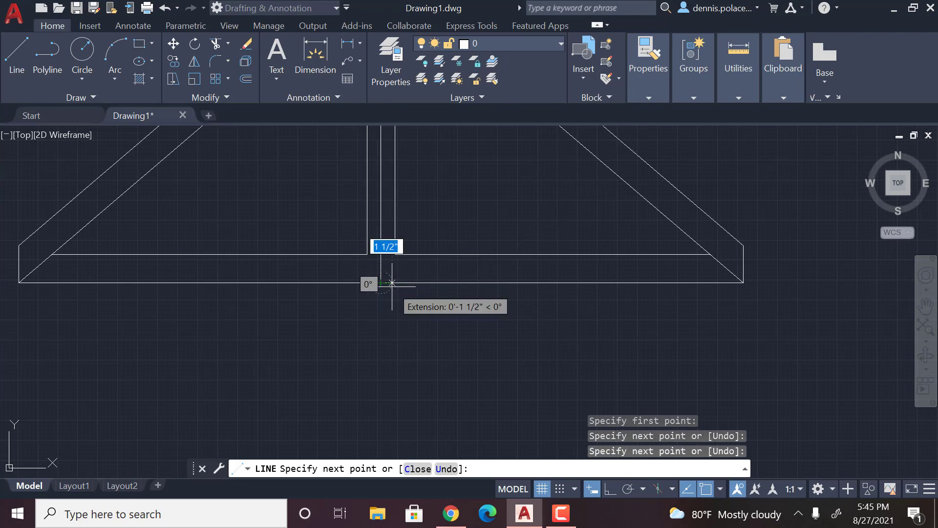
pyautogui.press('Return')
pyautogui.scroll(-6, 436, 287)
pyautogui.scroll(2, 418, 228)
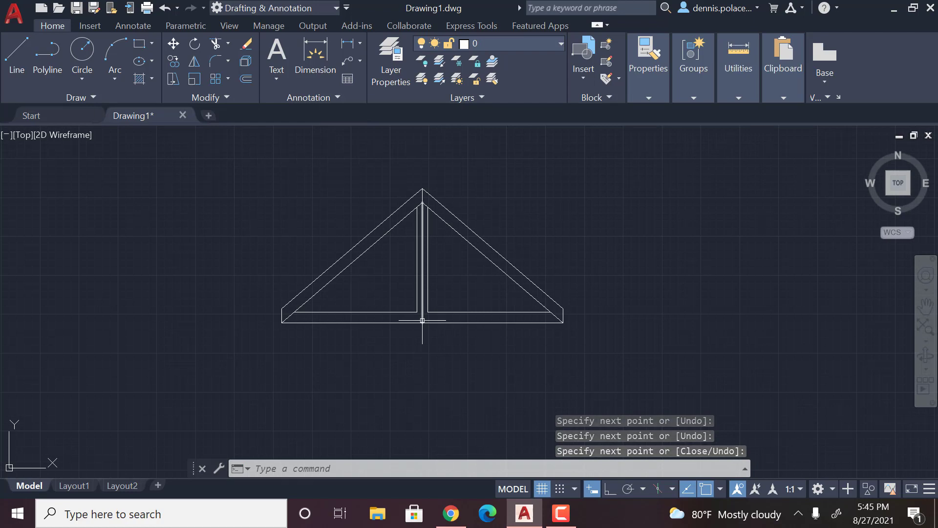
pyautogui.scroll(4, 422, 320)
# Step: Draw a 3 1/2-inch line across the king post base along the chord
pyautogui.click(14, 69)
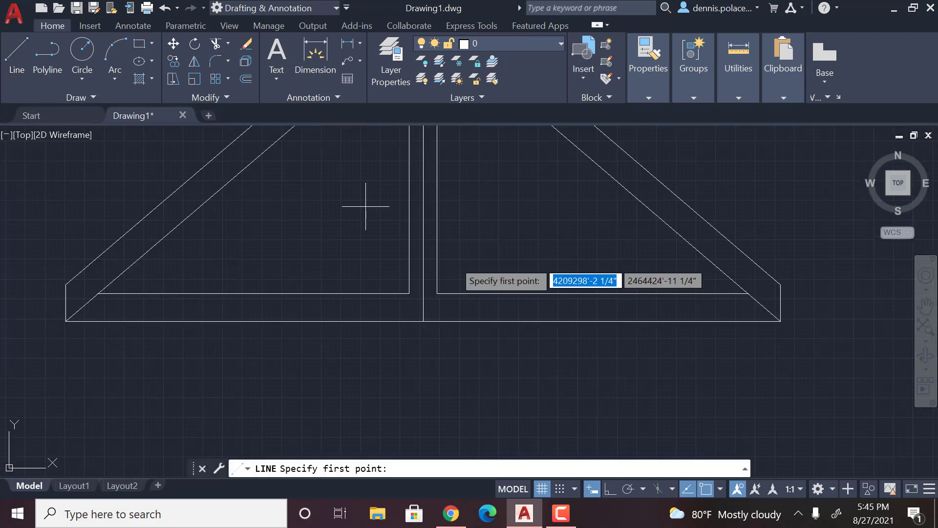
pyautogui.click(409, 293)
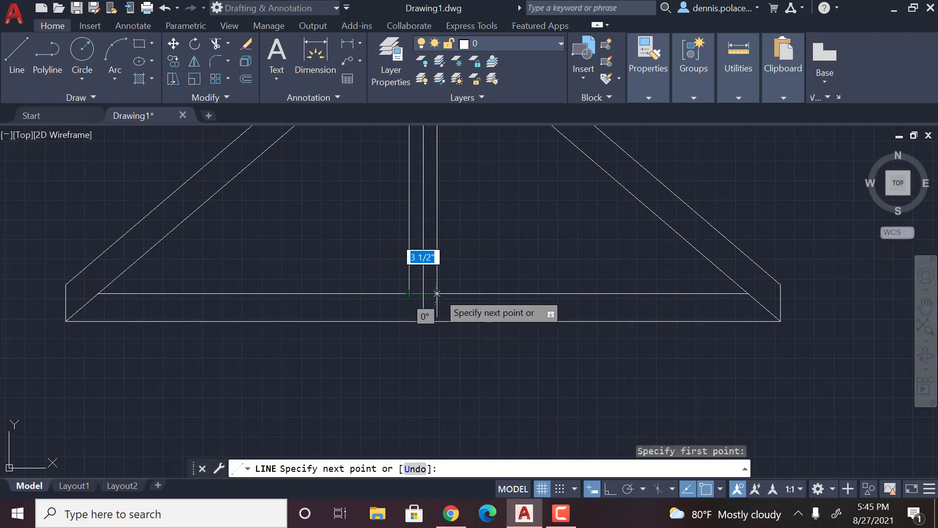
pyautogui.click(437, 293)
pyautogui.press('Return')
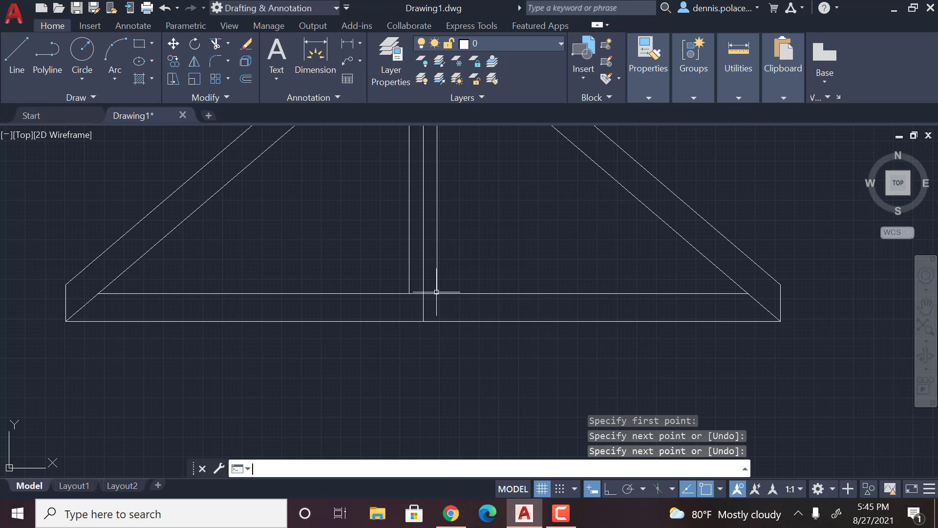
# Step: Trim the centre line where it extends inside the bottom chord
pyautogui.click(213, 49)
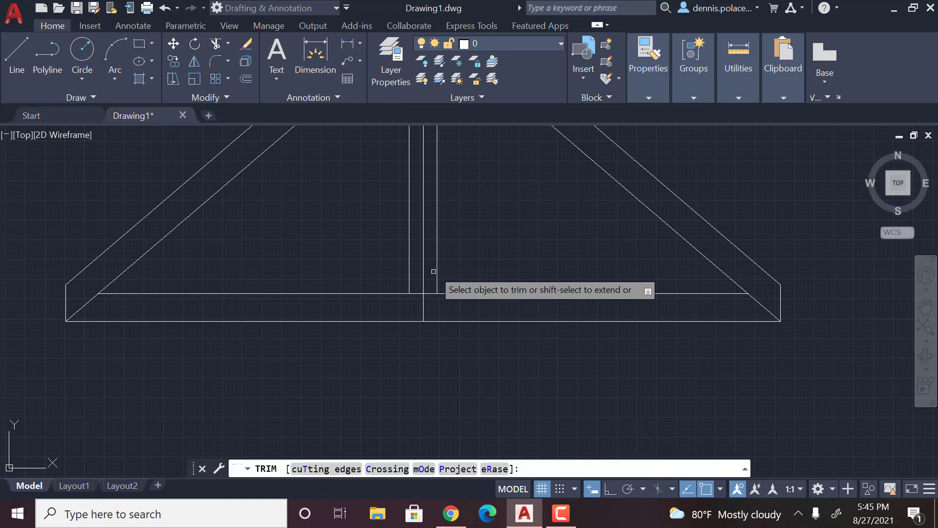
pyautogui.click(424, 304)
pyautogui.press('Escape')
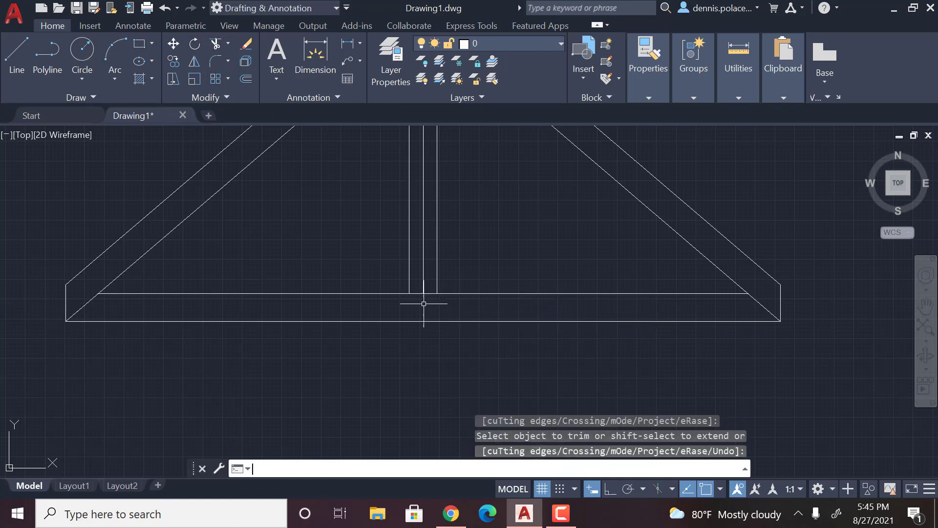
pyautogui.scroll(-4, 455, 332)
pyautogui.scroll(-4, 480, 233)
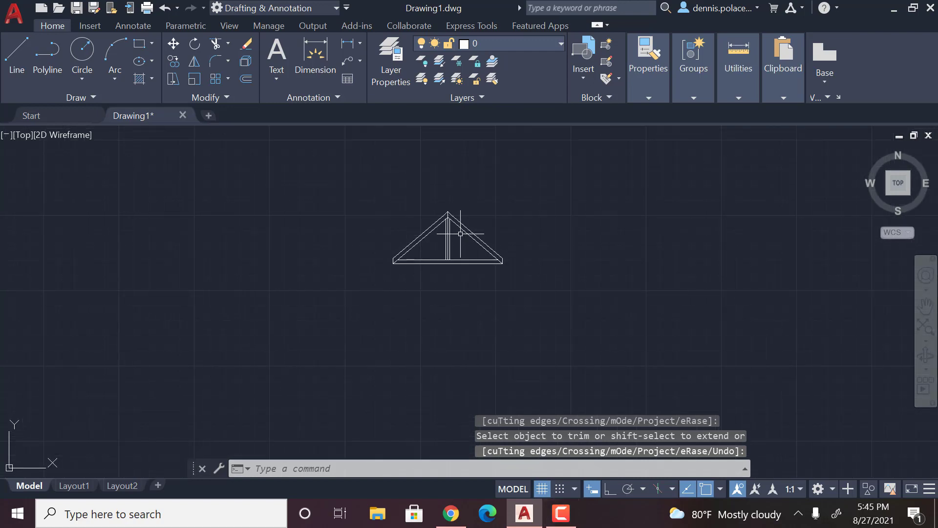
pyautogui.scroll(3, 478, 231)
pyautogui.scroll(2, 443, 203)
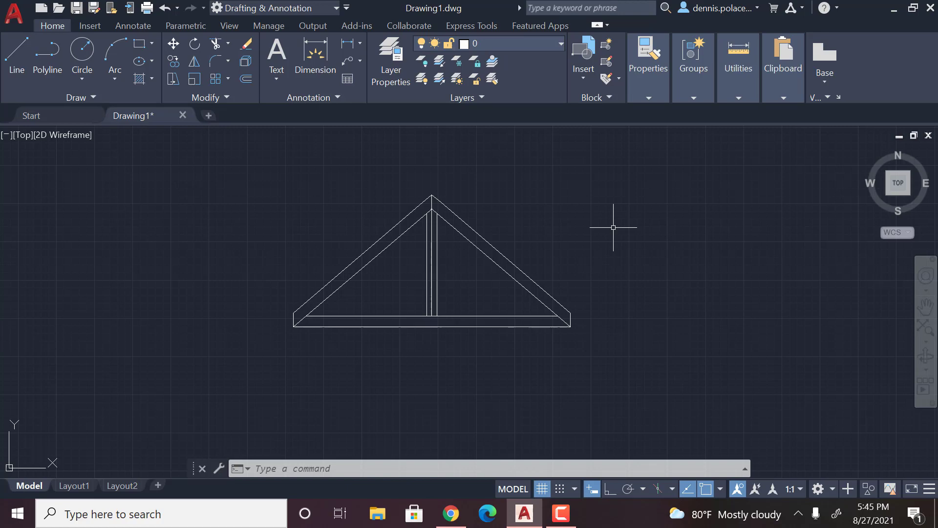
pyautogui.click(562, 513)
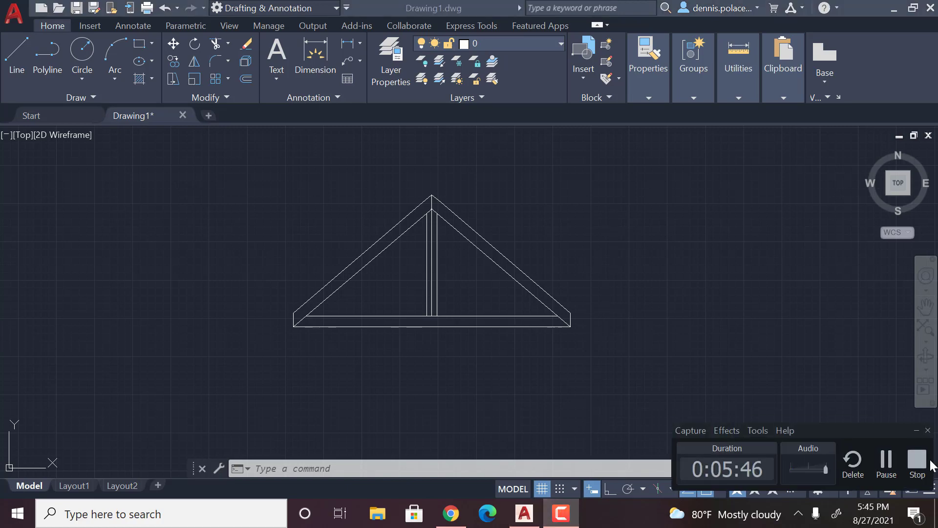